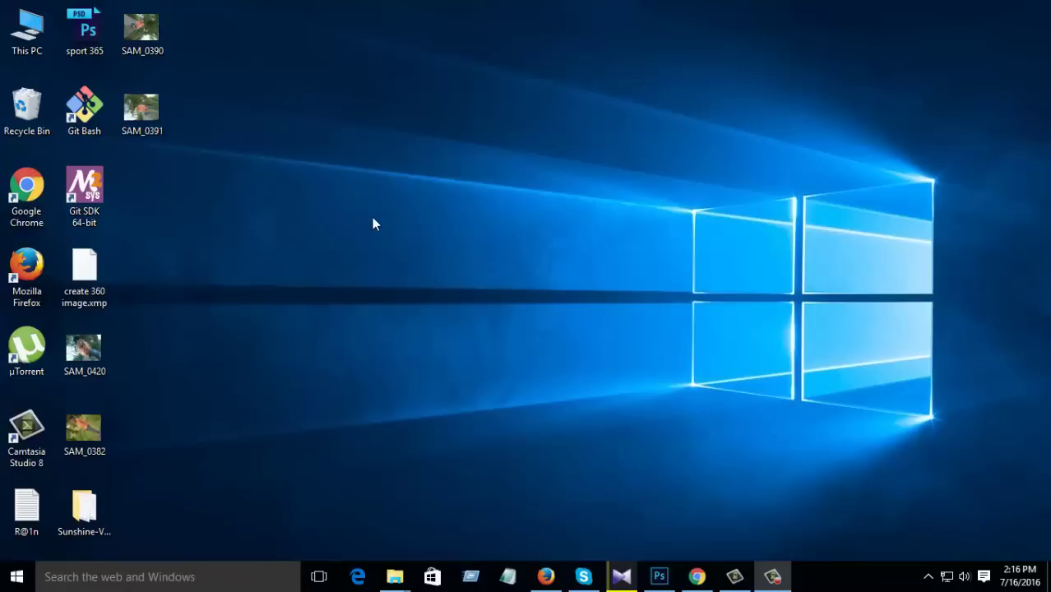
Refresh the desktop five times, then bring Photoshop's window to the front
{"action": "right_click", "coordinate": [327, 213]}
{"action": "left_click", "coordinate": [370, 257]}
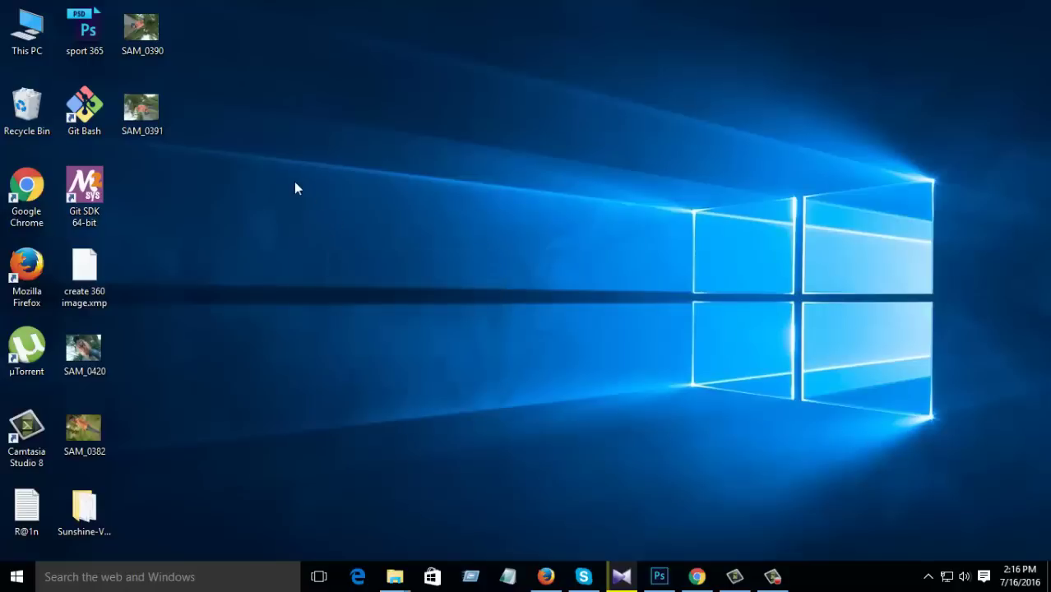
{"action": "right_click", "coordinate": [294, 183]}
{"action": "left_click", "coordinate": [326, 229]}
{"action": "right_click", "coordinate": [380, 172]}
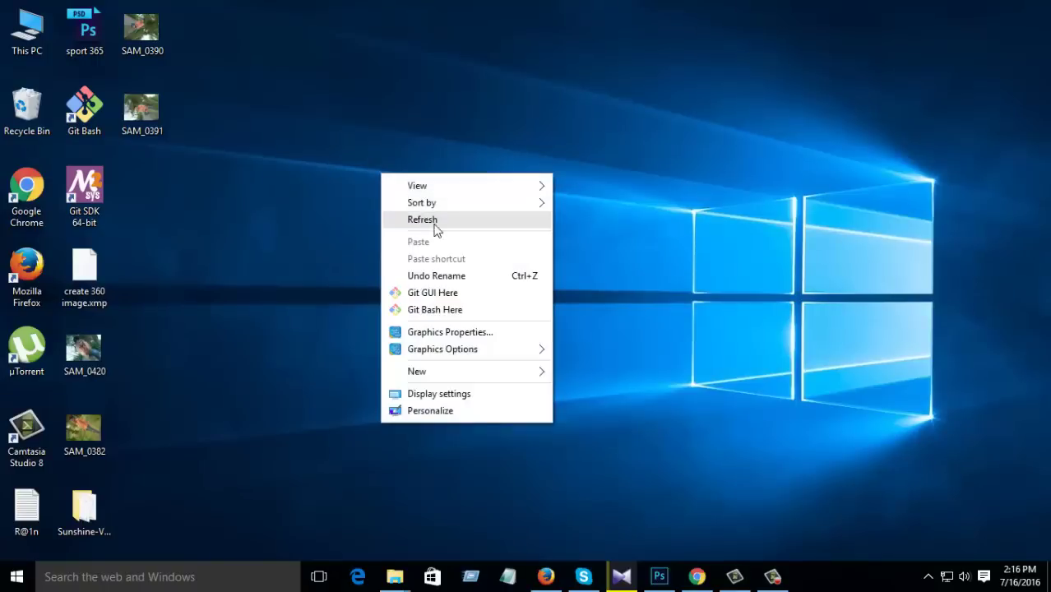
{"action": "left_click", "coordinate": [432, 219]}
{"action": "right_click", "coordinate": [330, 139]}
{"action": "left_click", "coordinate": [401, 183]}
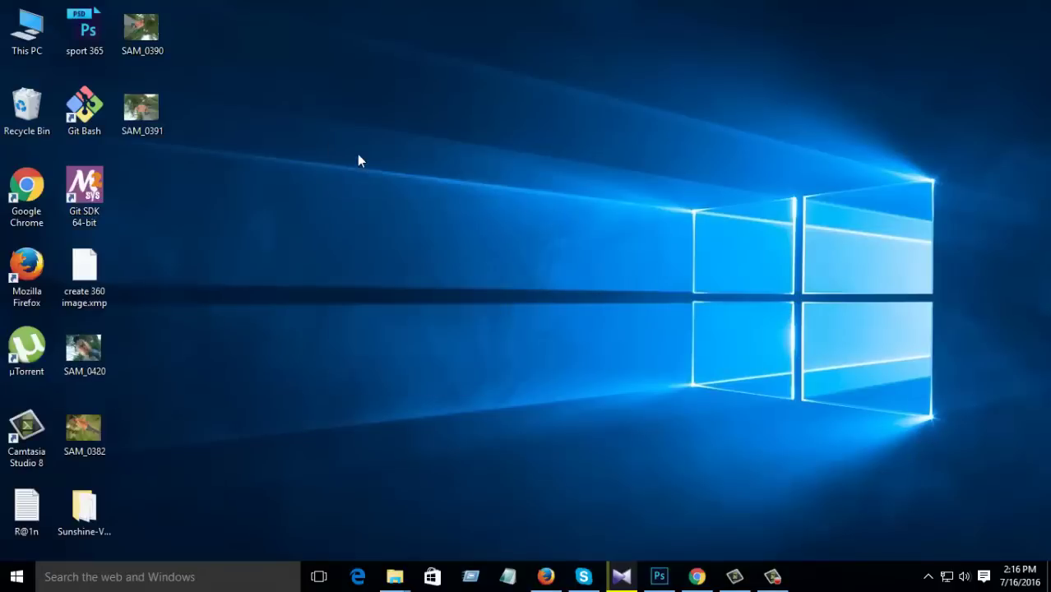
{"action": "right_click", "coordinate": [358, 154]}
{"action": "left_click", "coordinate": [418, 209]}
{"action": "left_click", "coordinate": [659, 576]}
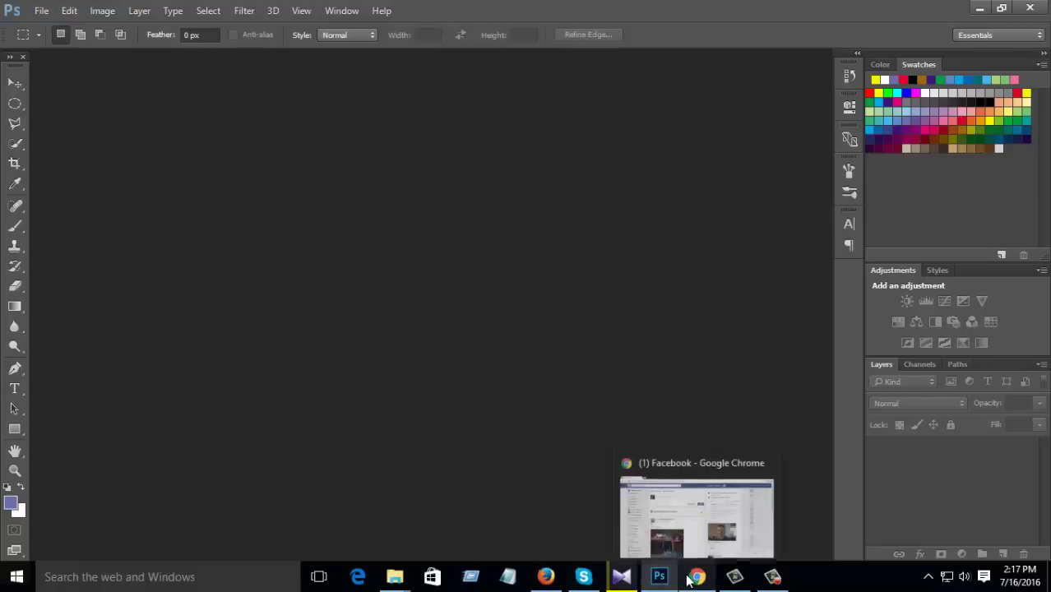
Bring the Chrome Facebook window forward and open a new browser tab
{"action": "left_click", "coordinate": [697, 514]}
{"action": "left_click", "coordinate": [165, 11]}
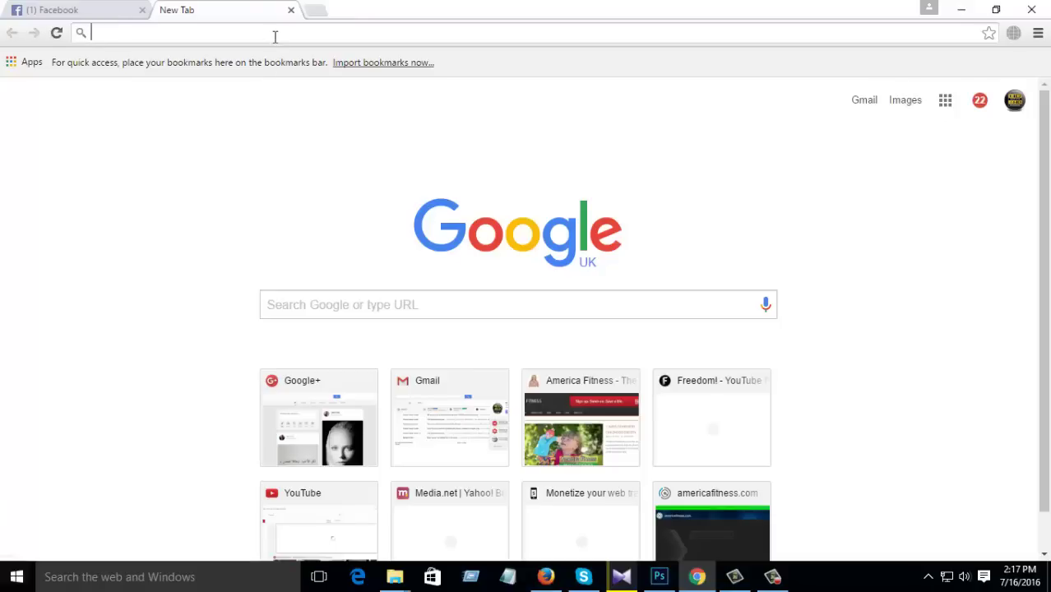
Search Google for 'washington dc' using the address bar suggestion
{"action": "type", "text": "wa"}
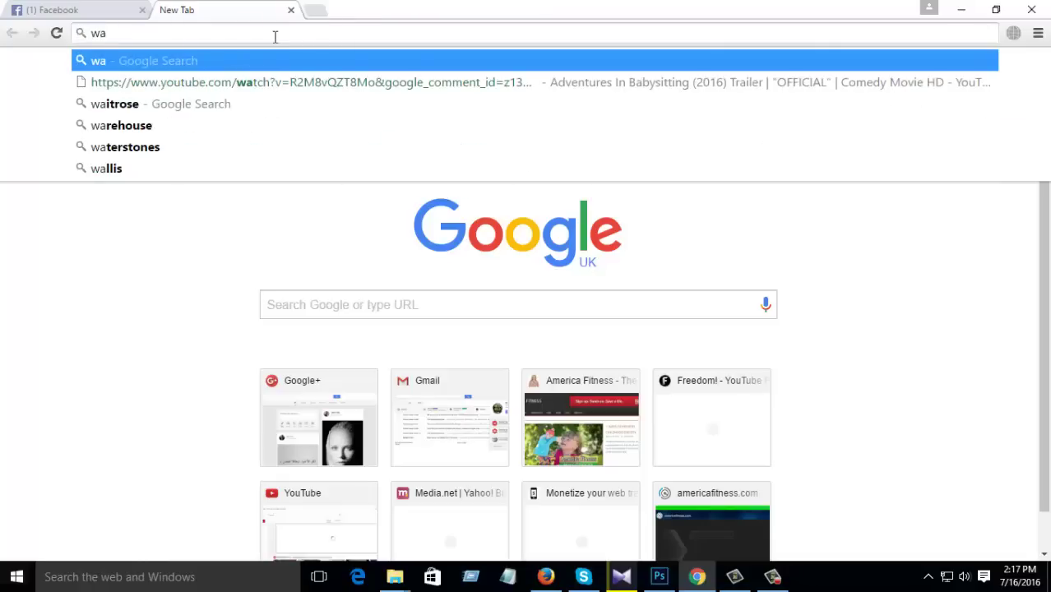
{"action": "type", "text": "s"}
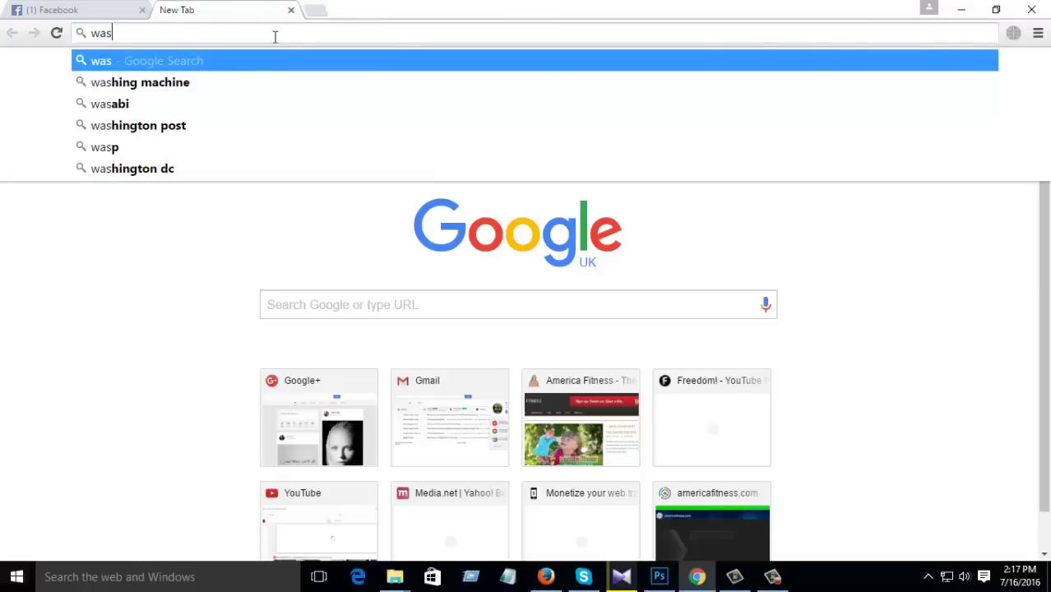
{"action": "type", "text": "inh"}
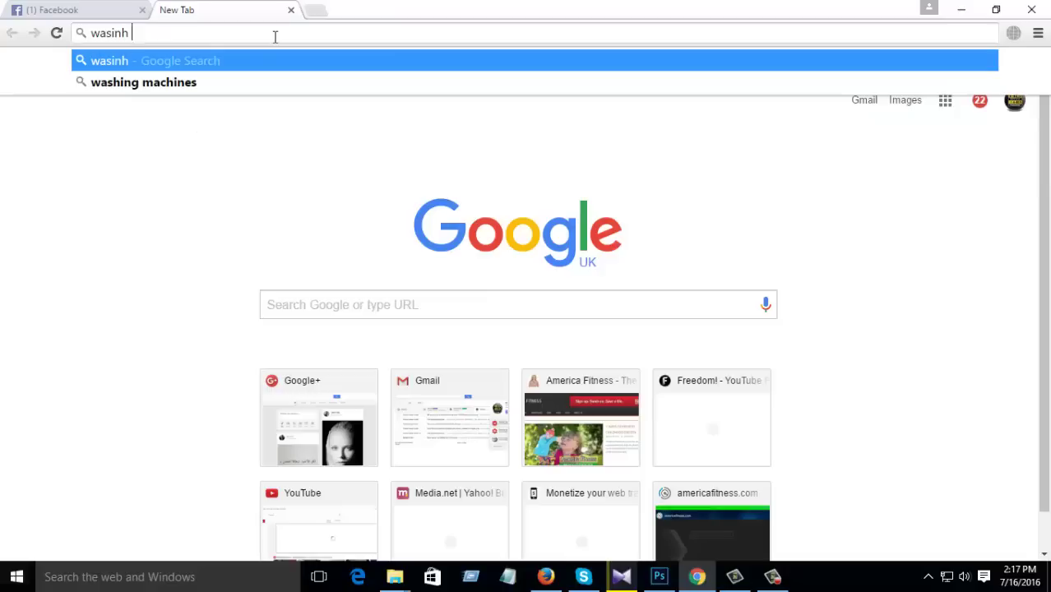
{"action": "key", "text": "BackSpace"}
{"action": "key", "text": "BackSpace"}
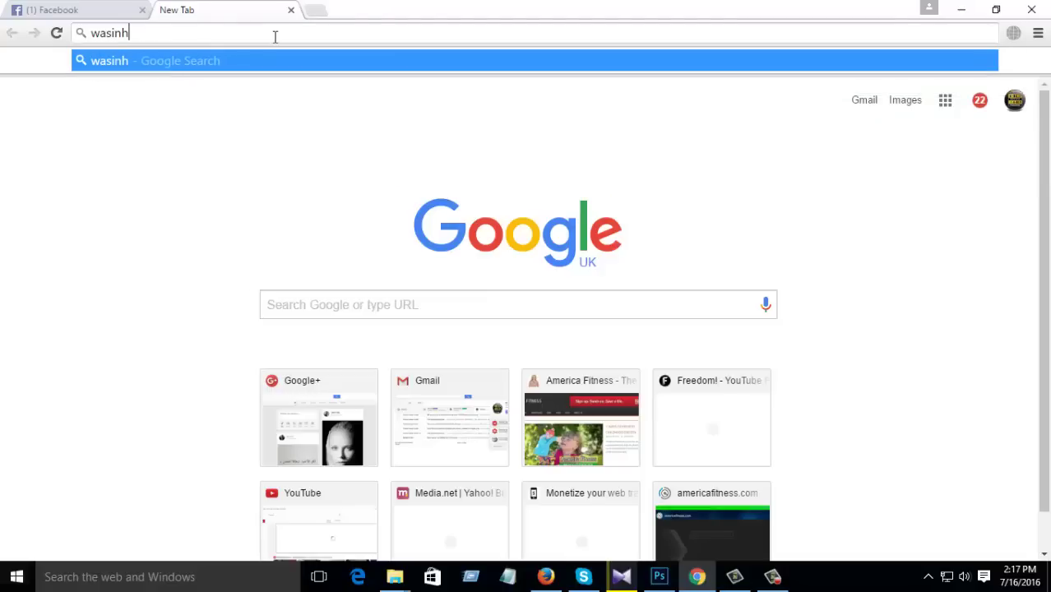
{"action": "type", "text": "g"}
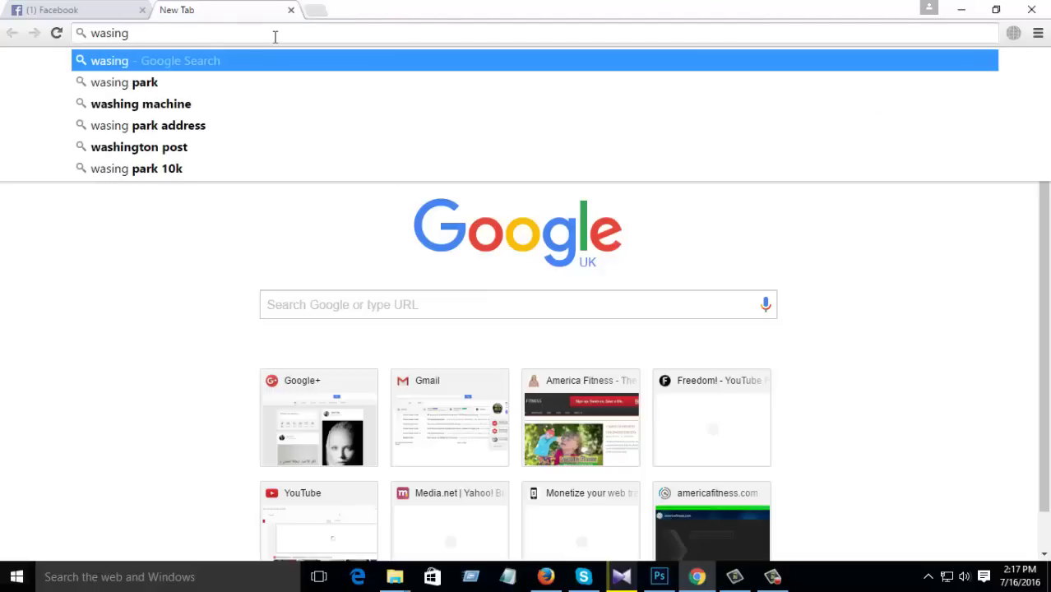
{"action": "type", "text": "t"}
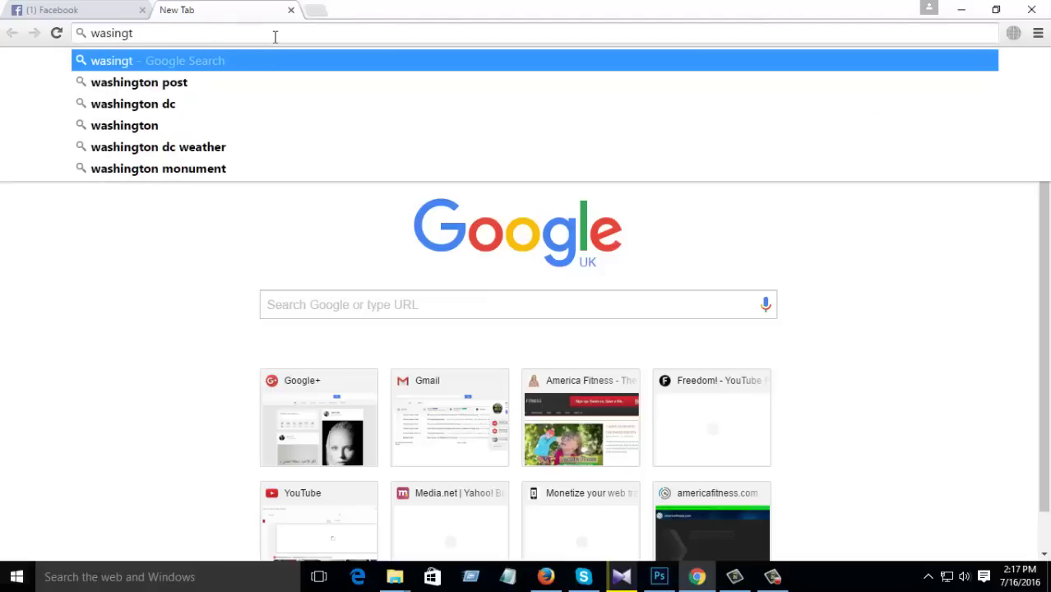
{"action": "key", "text": "Down"}
{"action": "key", "text": "Down"}
{"action": "key", "text": "Return"}
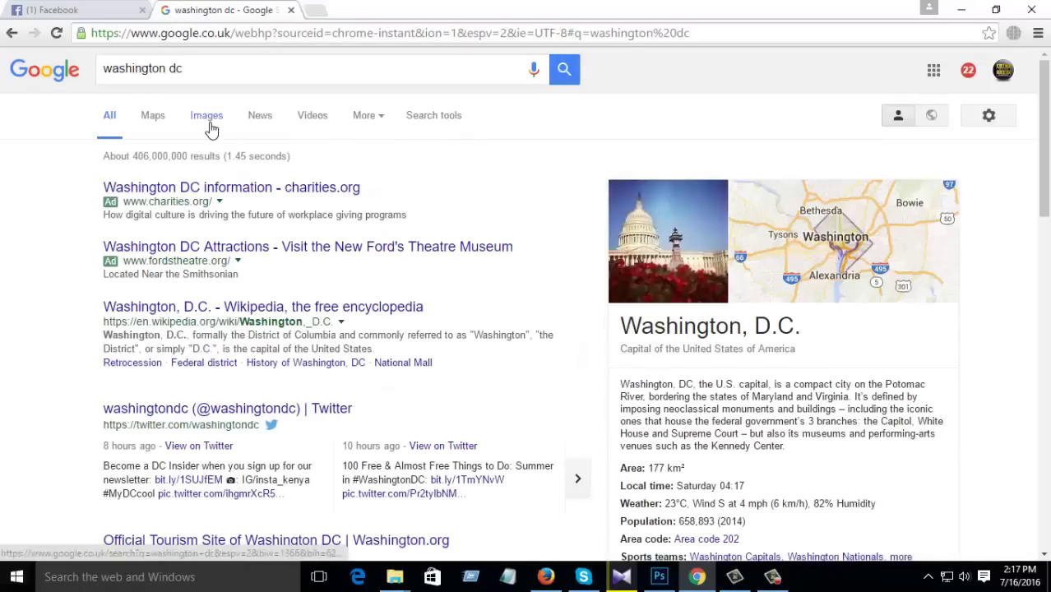
Switch to image results for washington dc and preview the Union Station photo
{"action": "left_click", "coordinate": [211, 129]}
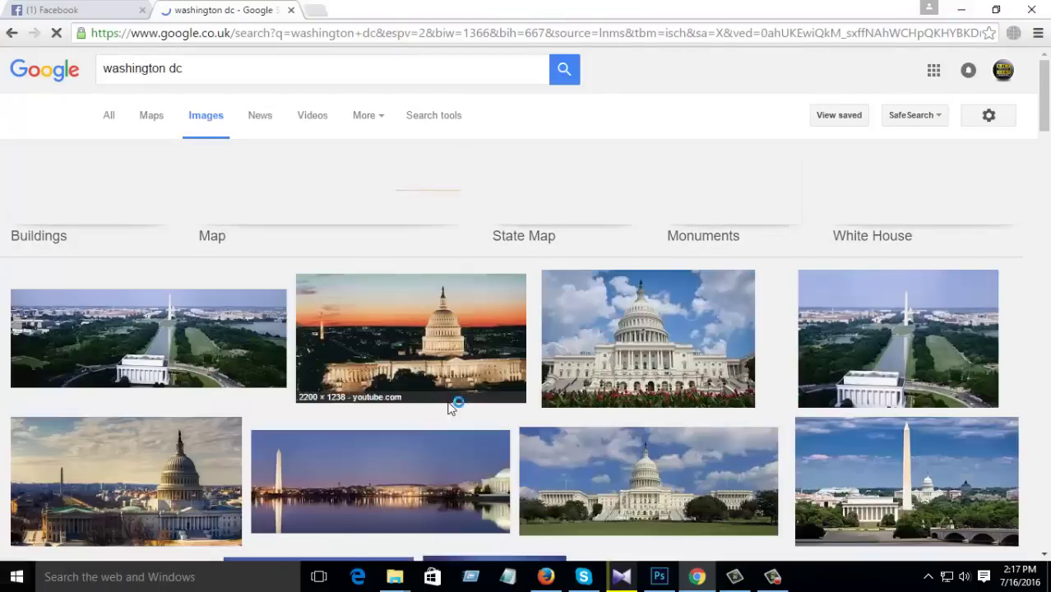
{"action": "scroll", "coordinate": [361, 262], "scroll_direction": "down", "scroll_amount": 1}
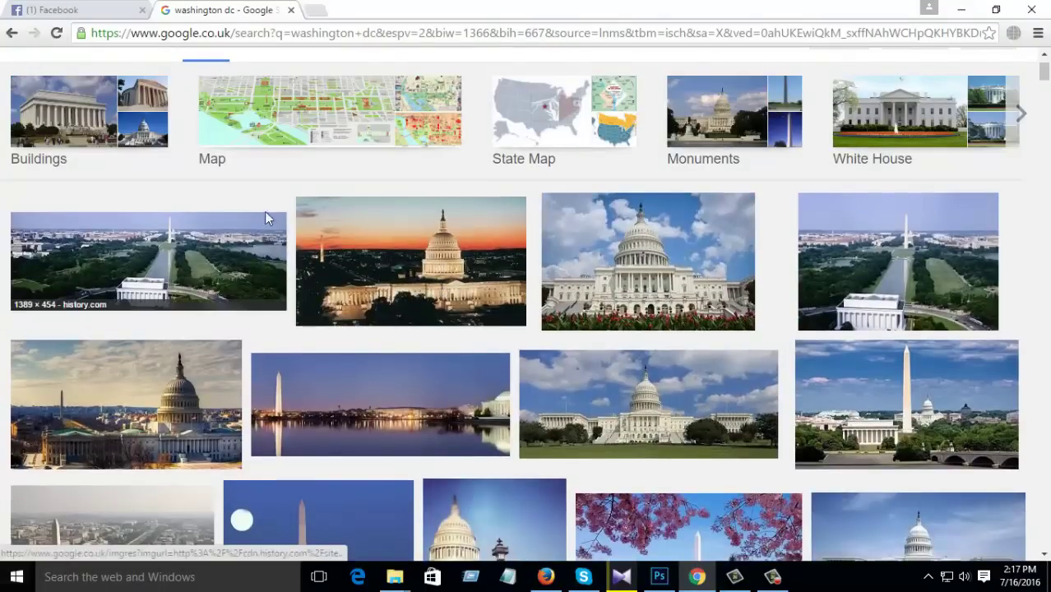
{"action": "scroll", "coordinate": [350, 390], "scroll_direction": "down", "scroll_amount": 2}
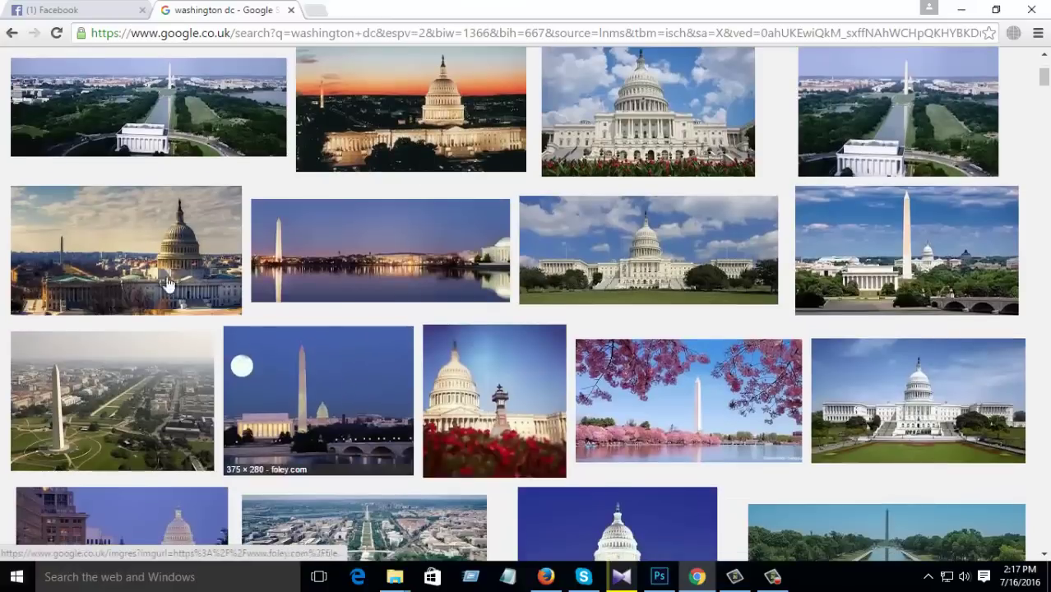
{"action": "scroll", "coordinate": [450, 458], "scroll_direction": "down", "scroll_amount": 1}
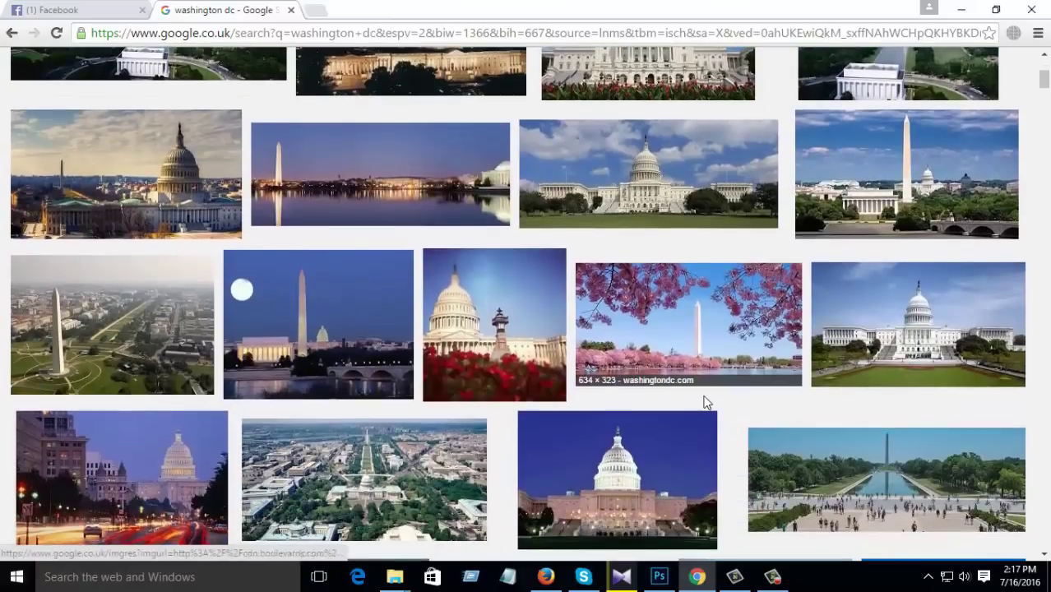
{"action": "scroll", "coordinate": [704, 401], "scroll_direction": "down", "scroll_amount": 5}
{"action": "scroll", "coordinate": [704, 400], "scroll_direction": "down", "scroll_amount": 3}
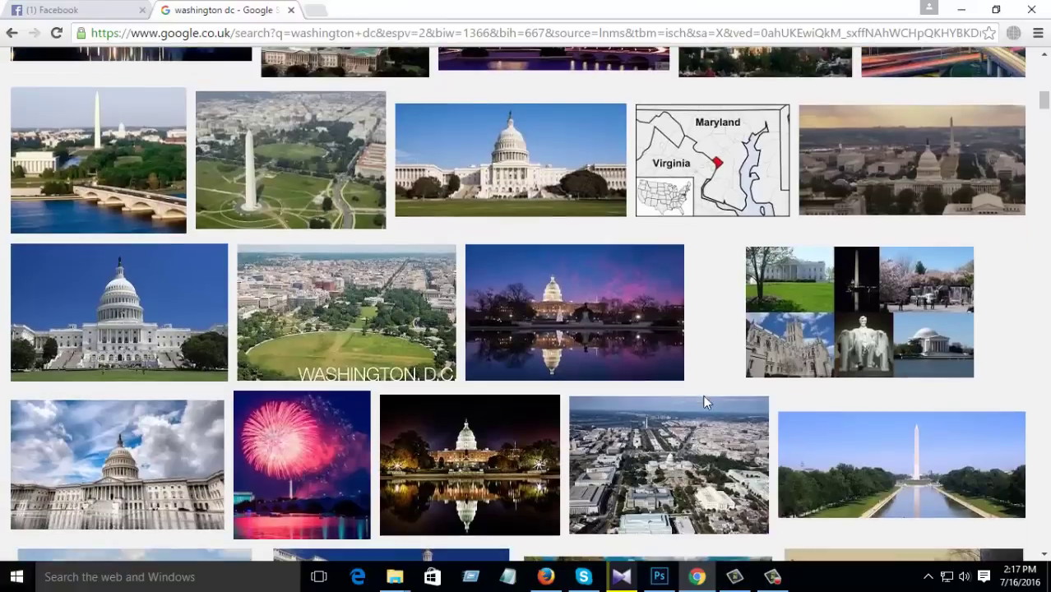
{"action": "scroll", "coordinate": [179, 349], "scroll_direction": "down", "scroll_amount": 1}
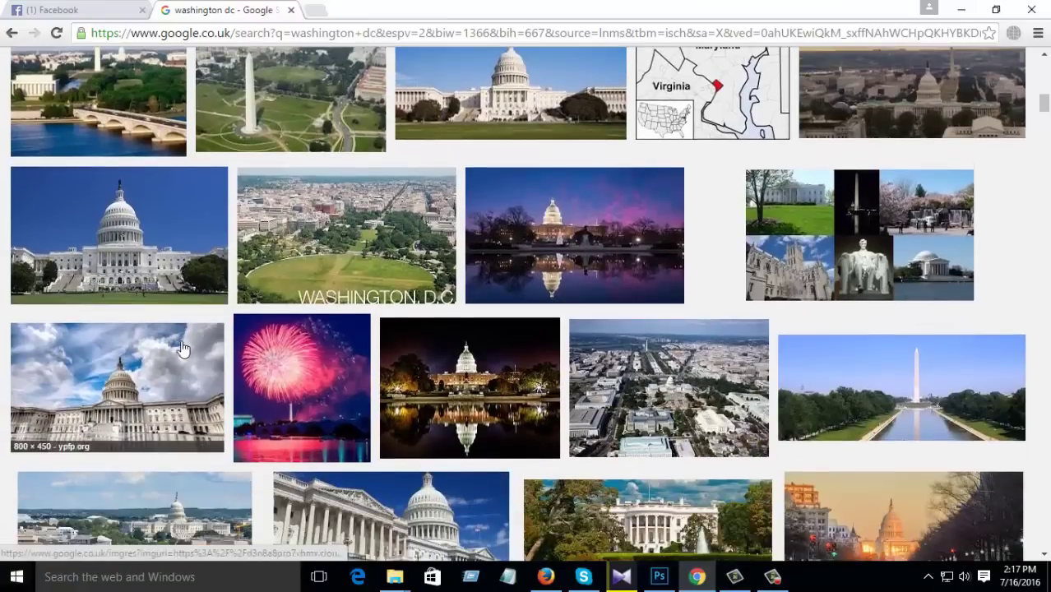
{"action": "scroll", "coordinate": [469, 386], "scroll_direction": "down", "scroll_amount": 4}
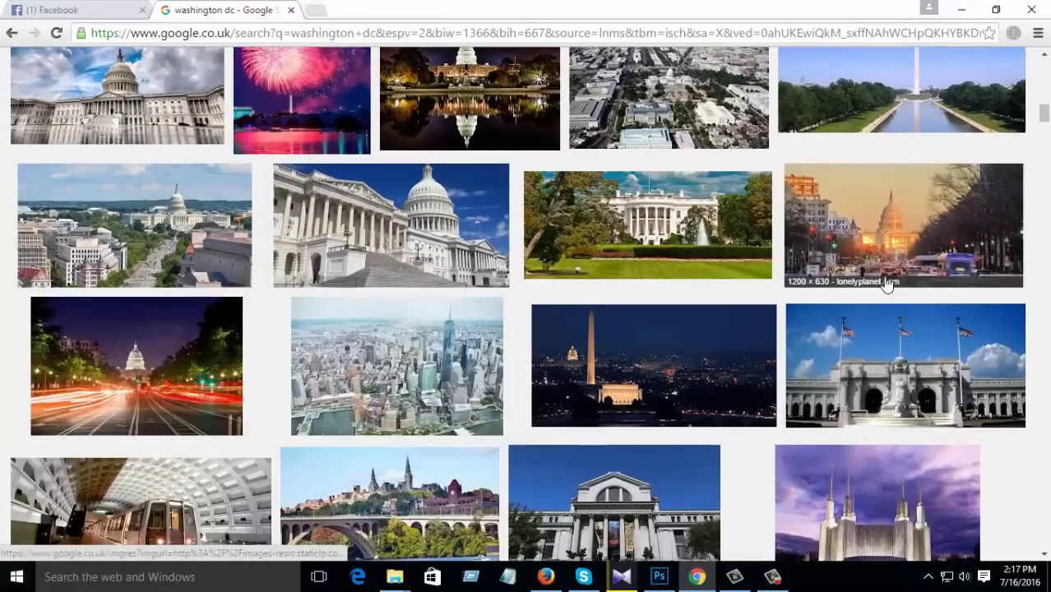
{"action": "scroll", "coordinate": [887, 284], "scroll_direction": "down", "scroll_amount": 1}
{"action": "scroll", "coordinate": [947, 212], "scroll_direction": "down", "scroll_amount": 1}
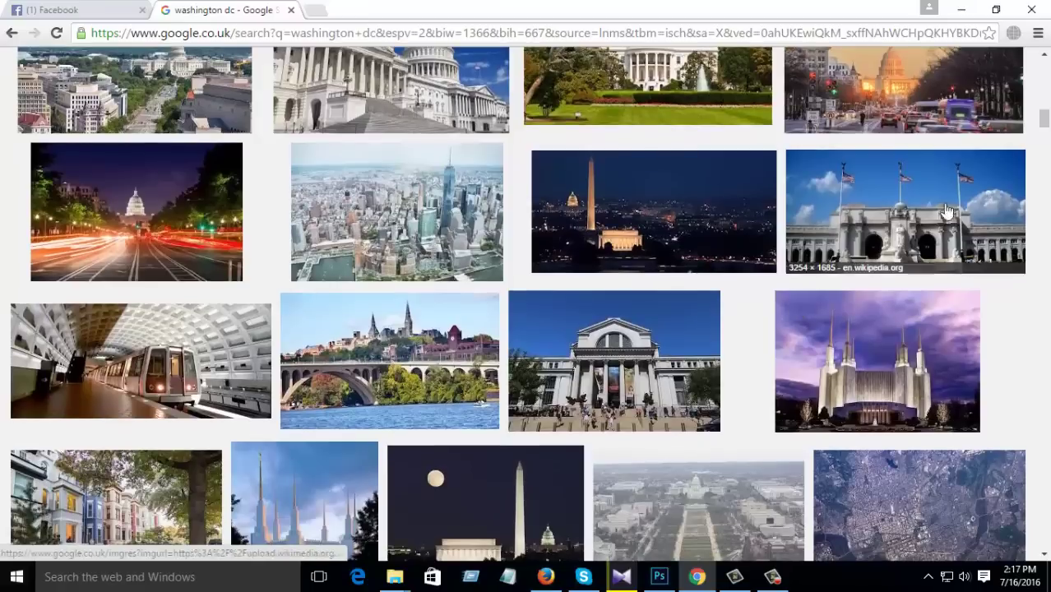
{"action": "left_click", "coordinate": [934, 229]}
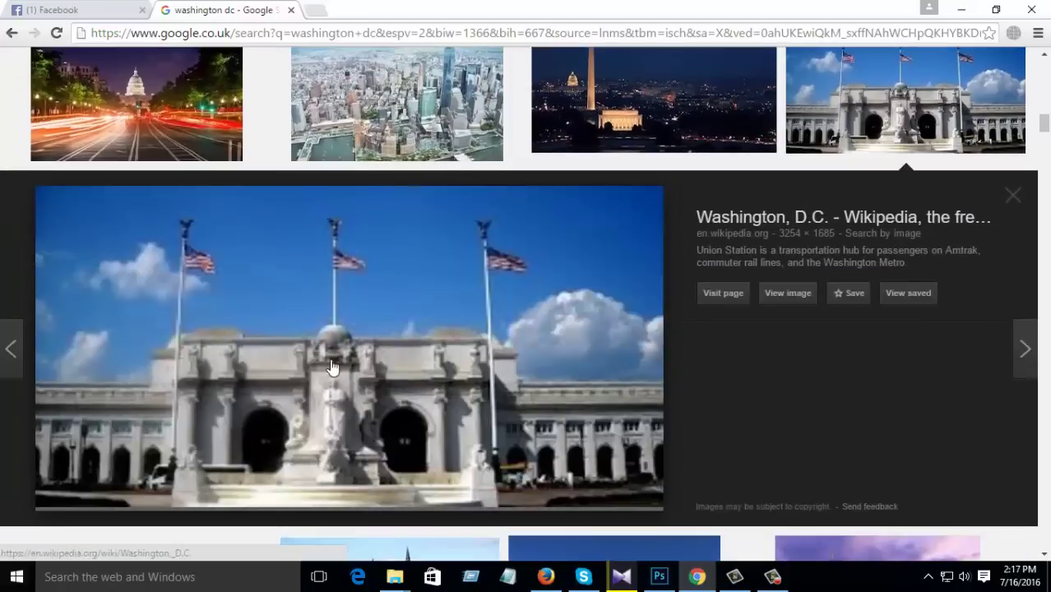
Preview the night street photo with light trails, then the Union Station photo again
{"action": "scroll", "coordinate": [170, 443], "scroll_direction": "up", "scroll_amount": 4}
{"action": "left_click", "coordinate": [208, 441]}
{"action": "scroll", "coordinate": [428, 440], "scroll_direction": "down", "scroll_amount": 4}
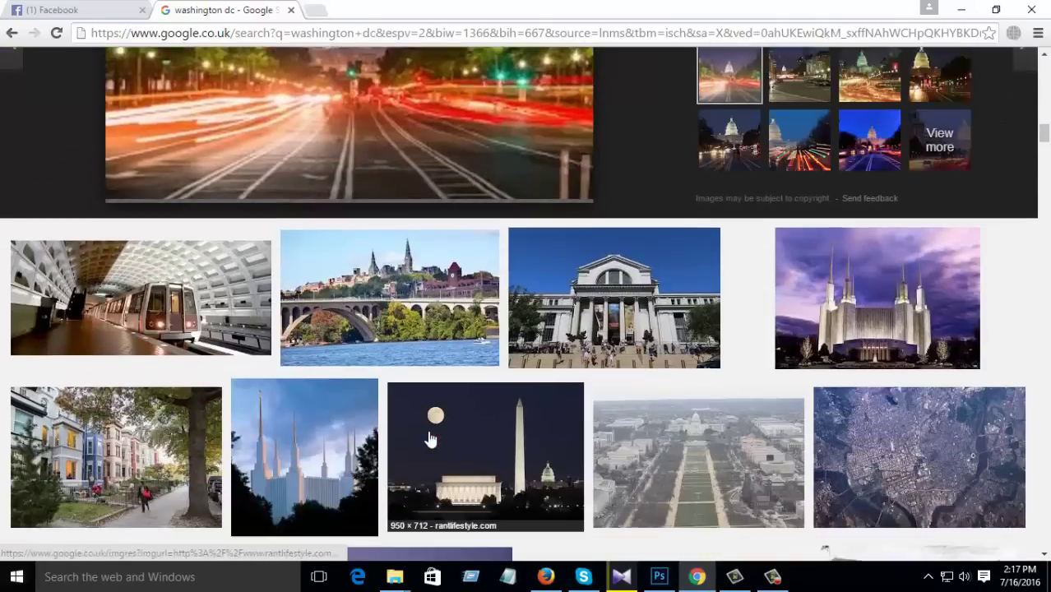
{"action": "scroll", "coordinate": [428, 440], "scroll_direction": "down", "scroll_amount": 1}
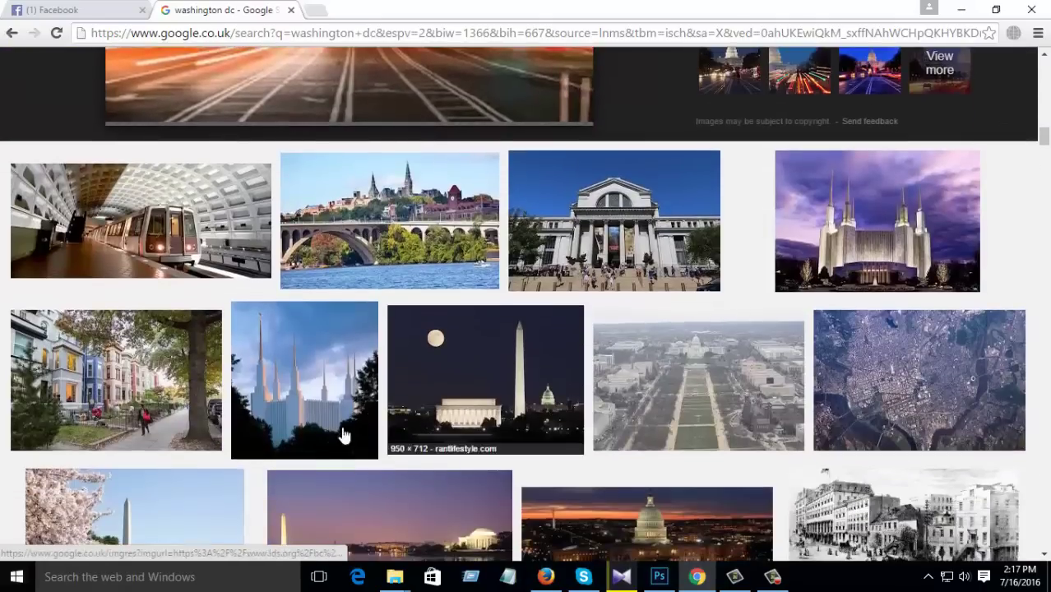
{"action": "scroll", "coordinate": [337, 436], "scroll_direction": "down", "scroll_amount": 4}
{"action": "scroll", "coordinate": [457, 328], "scroll_direction": "up", "scroll_amount": 3}
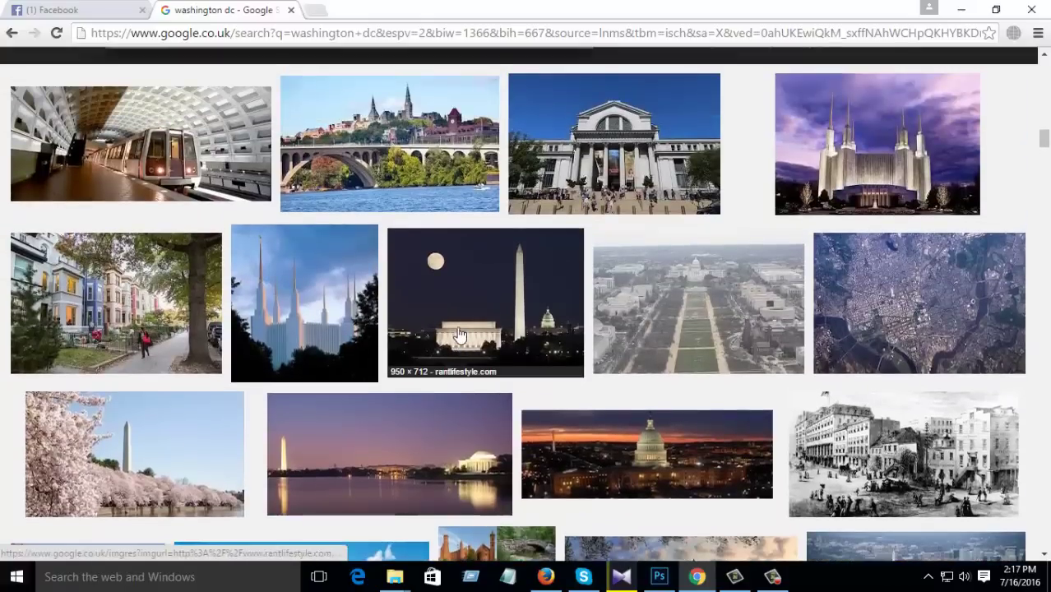
{"action": "scroll", "coordinate": [460, 335], "scroll_direction": "up", "scroll_amount": 8}
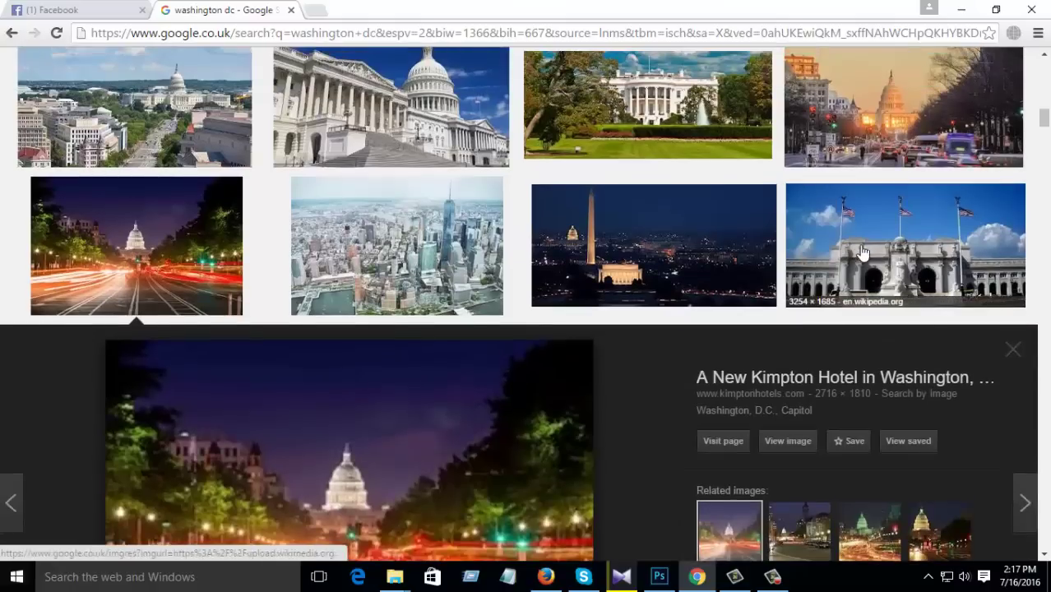
{"action": "left_click", "coordinate": [861, 253]}
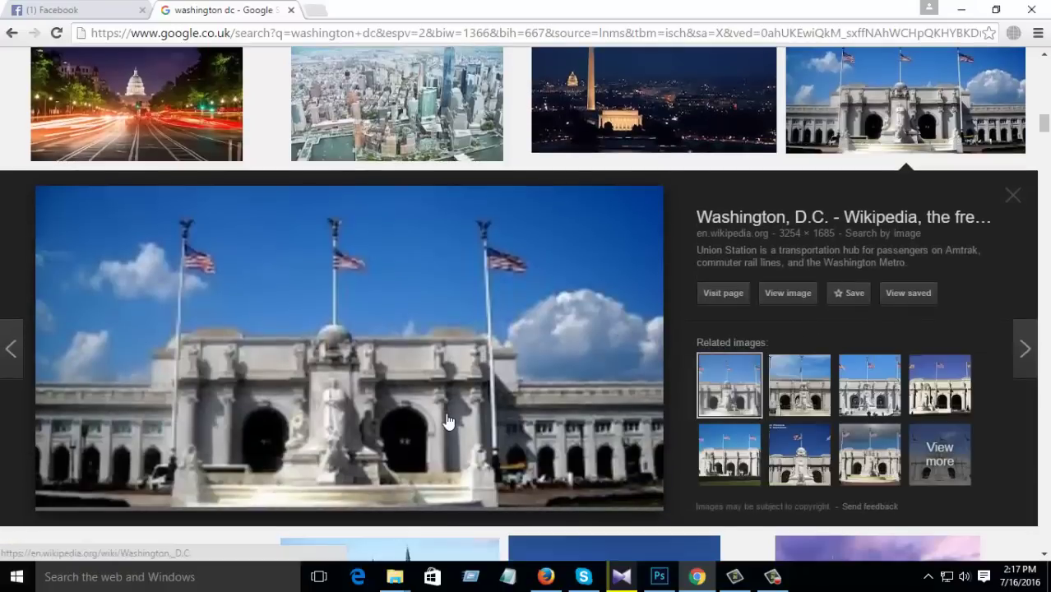
Scroll back up to the top of the washington dc image results
{"action": "scroll", "coordinate": [448, 421], "scroll_direction": "up", "scroll_amount": 4}
{"action": "scroll", "coordinate": [475, 464], "scroll_direction": "up", "scroll_amount": 3}
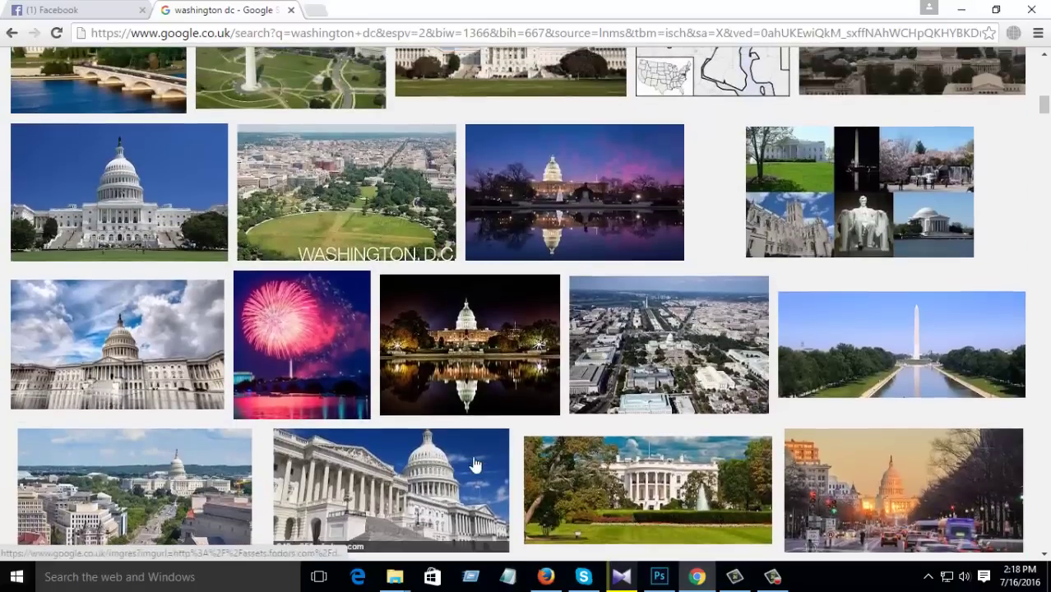
{"action": "scroll", "coordinate": [474, 465], "scroll_direction": "up", "scroll_amount": 5}
{"action": "scroll", "coordinate": [475, 465], "scroll_direction": "up", "scroll_amount": 3}
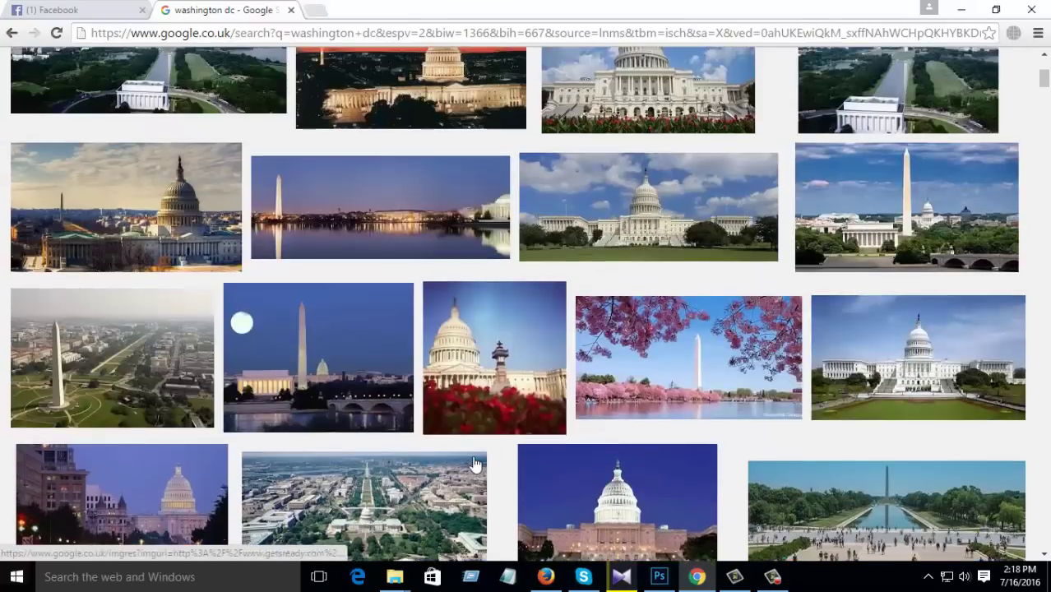
{"action": "scroll", "coordinate": [181, 340], "scroll_direction": "up", "scroll_amount": 3}
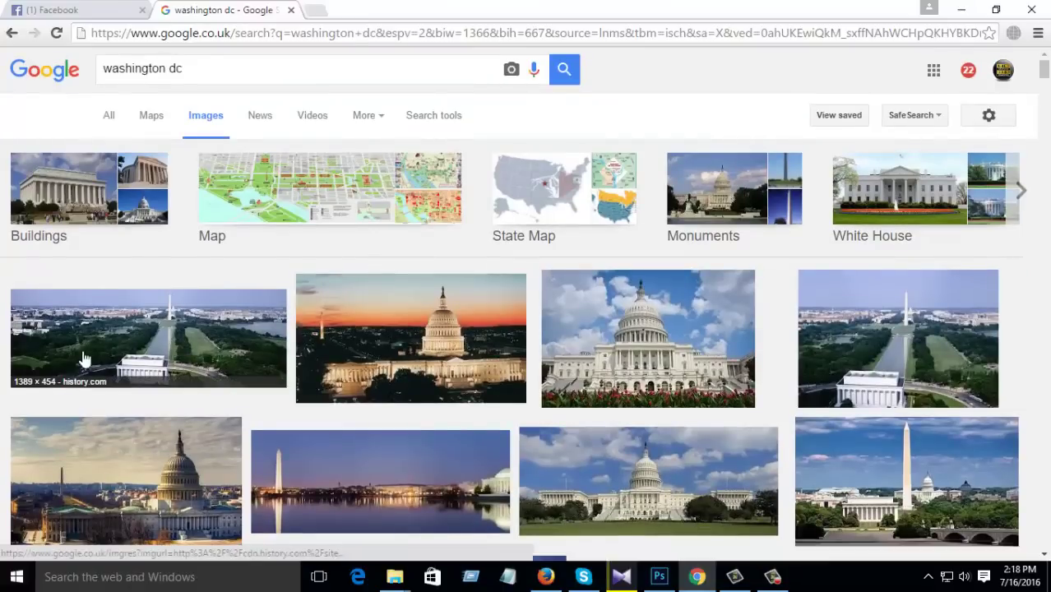
{"action": "scroll", "coordinate": [513, 444], "scroll_direction": "down", "scroll_amount": 4}
{"action": "scroll", "coordinate": [513, 444], "scroll_direction": "down", "scroll_amount": 10}
Open the large preview panel of the Union Station photo
{"action": "left_click", "coordinate": [876, 440]}
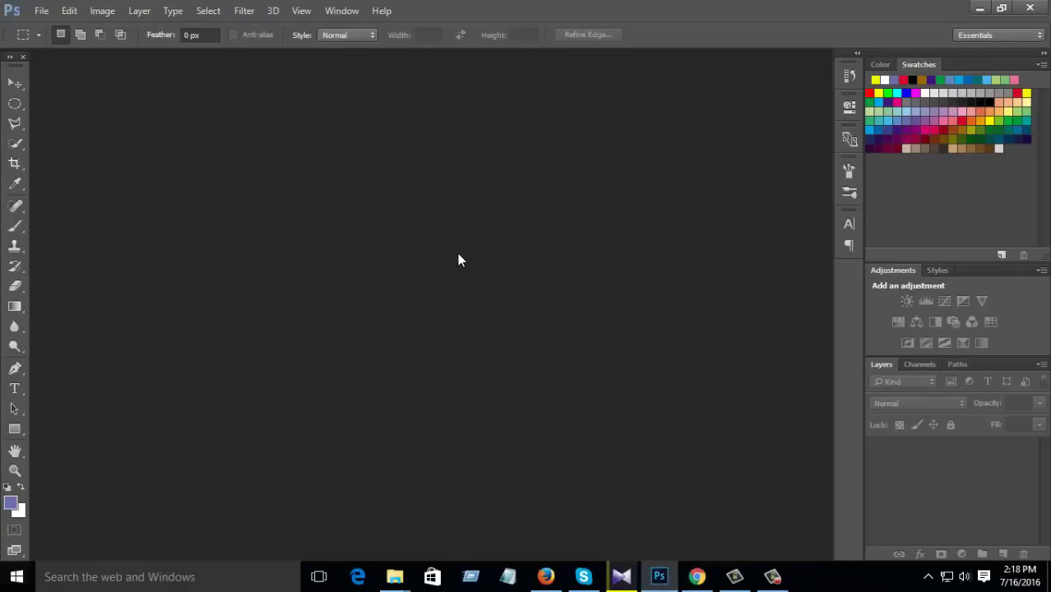
Create a 10000 × 5000 px document named 360angle, then return to the Union Station photo in Chrome
{"action": "key", "text": "ctrl+n"}
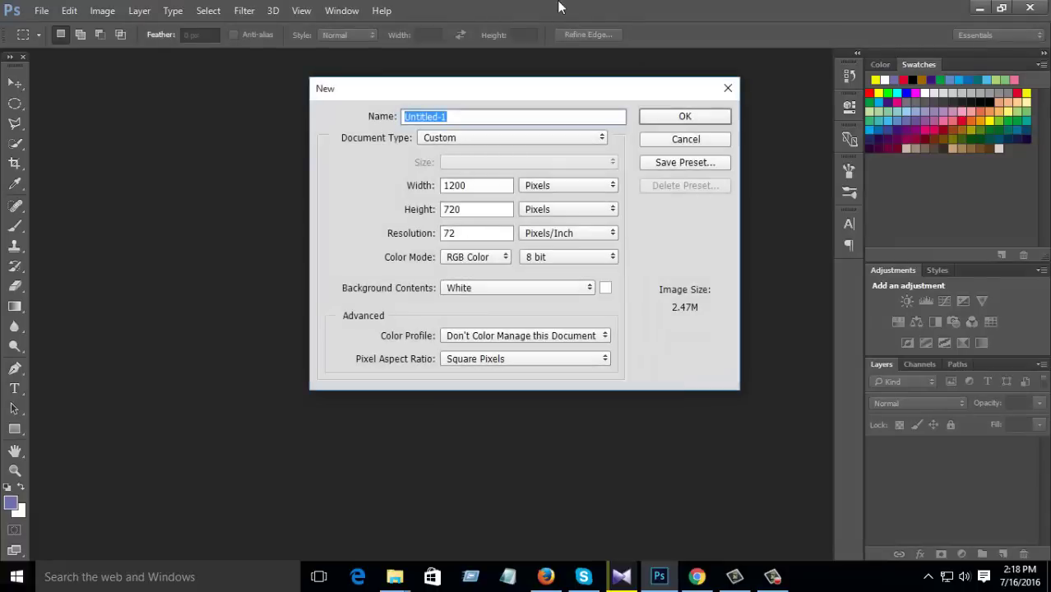
{"action": "double_click", "coordinate": [497, 186]}
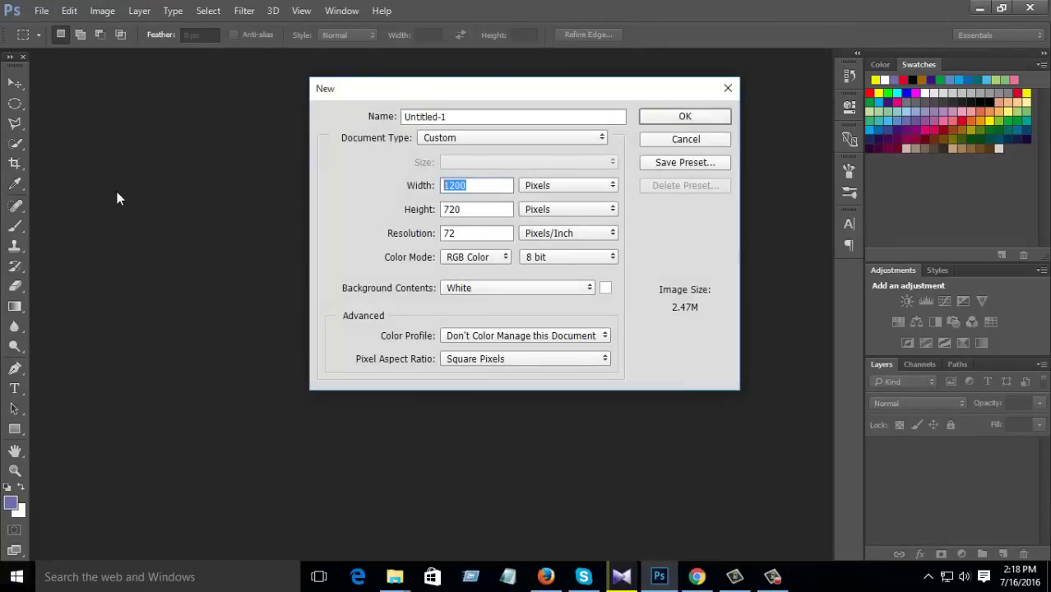
{"action": "type", "text": "10000"}
{"action": "double_click", "coordinate": [455, 209]}
{"action": "type", "text": "5"}
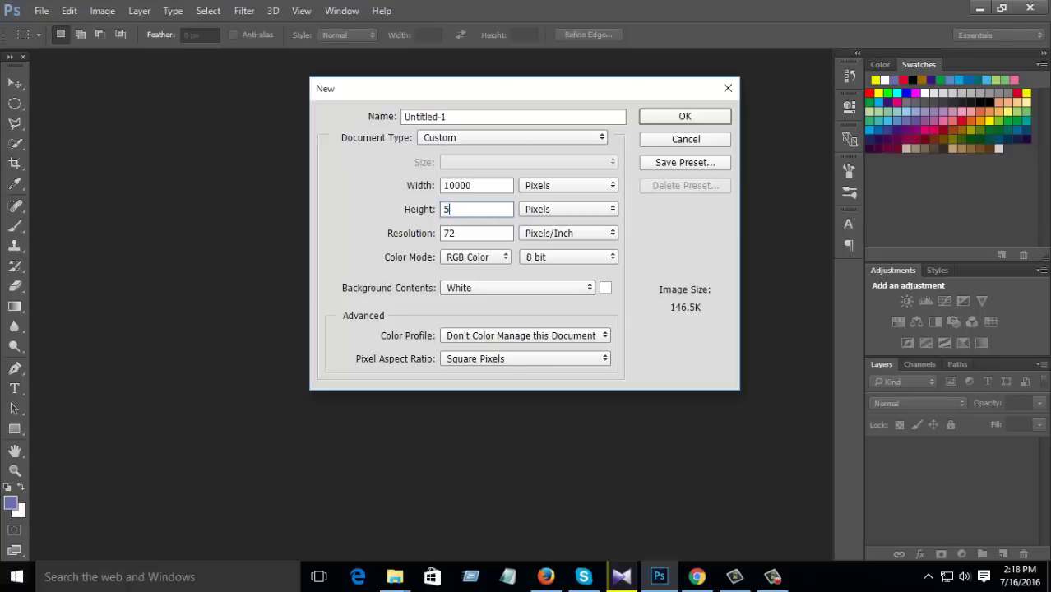
{"action": "type", "text": "000"}
{"action": "left_click", "coordinate": [551, 115]}
{"action": "type", "text": "360 angle"}
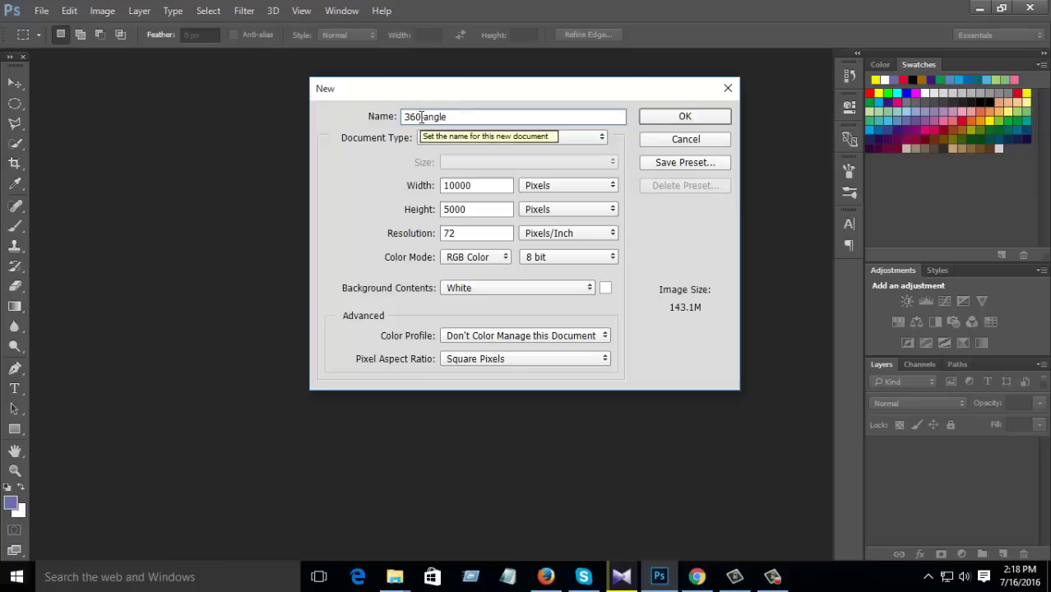
{"action": "key", "text": "Return"}
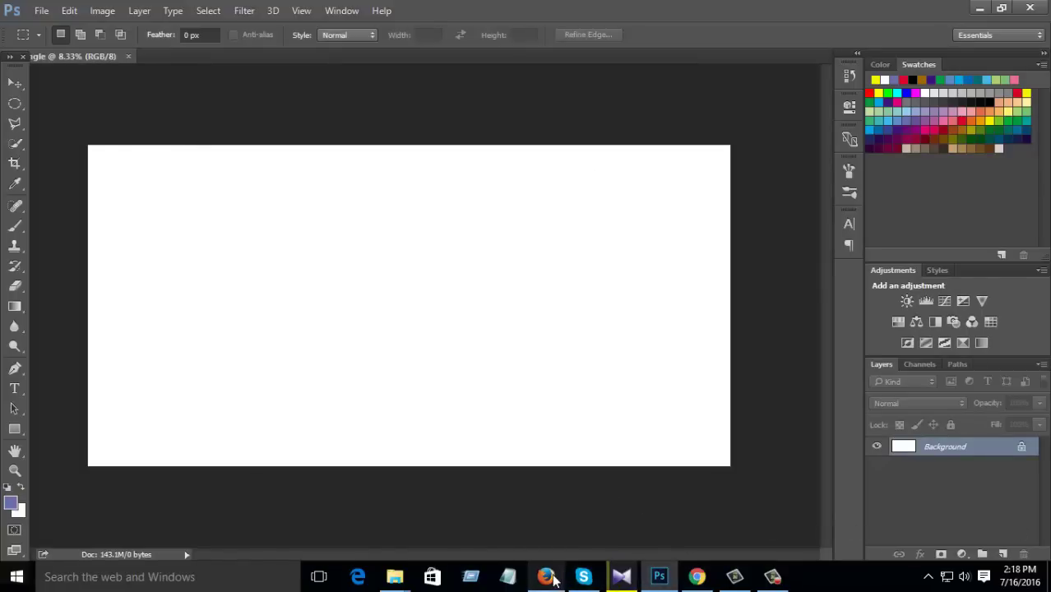
{"action": "left_click", "coordinate": [696, 577]}
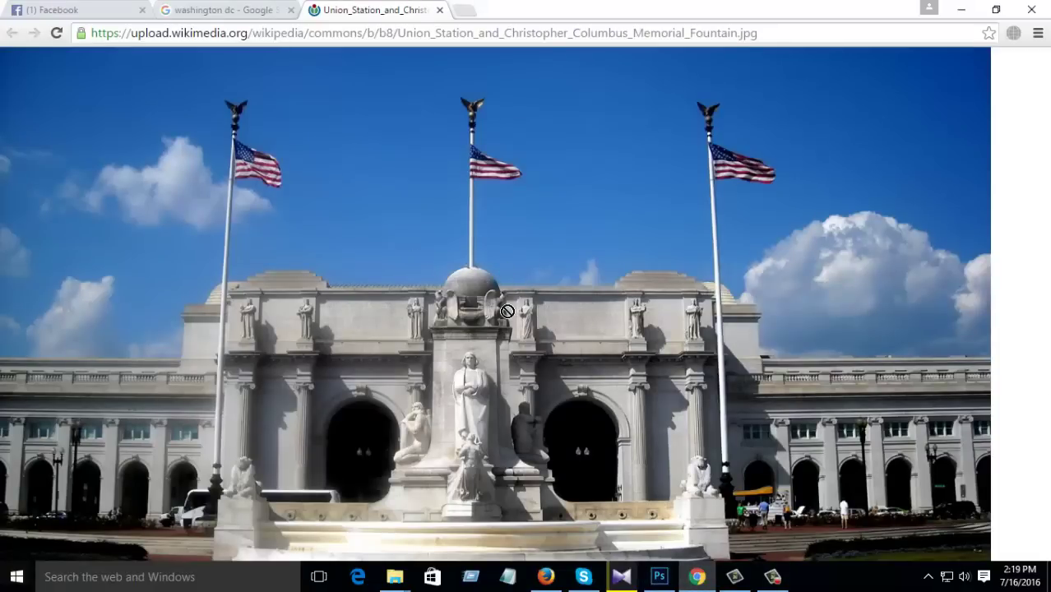
Place the Union Station photo and stretch it to fill the whole 10000 × 5000 canvas
{"action": "left_click_drag", "start_coordinate": [1048, 589], "coordinate": [317, 284]}
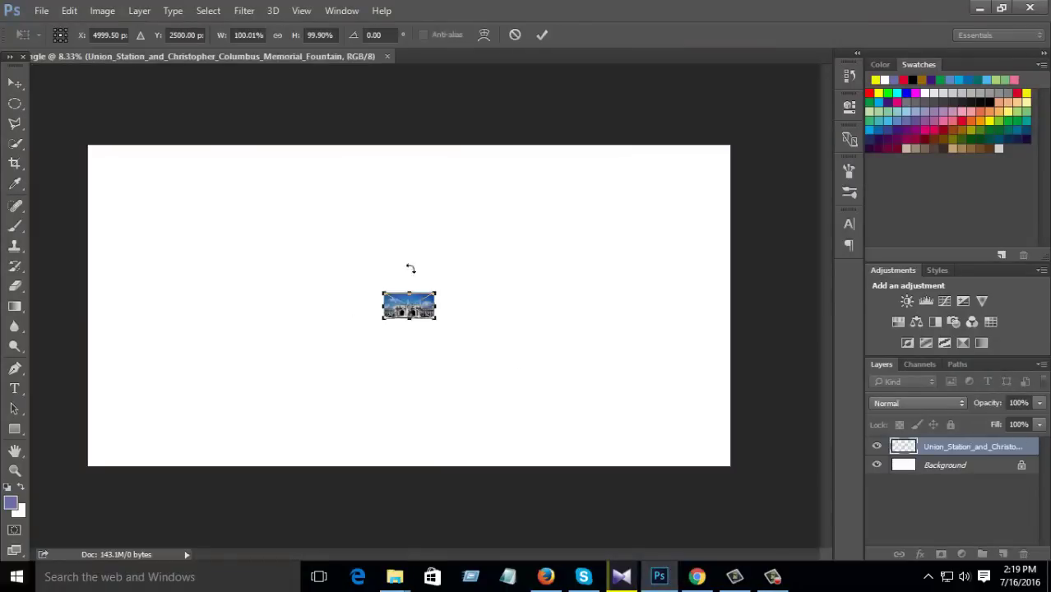
{"action": "left_click_drag", "start_coordinate": [387, 296], "coordinate": [87, 145]}
{"action": "left_click_drag", "start_coordinate": [438, 243], "coordinate": [730, 239]}
{"action": "left_click_drag", "start_coordinate": [404, 316], "coordinate": [410, 466]}
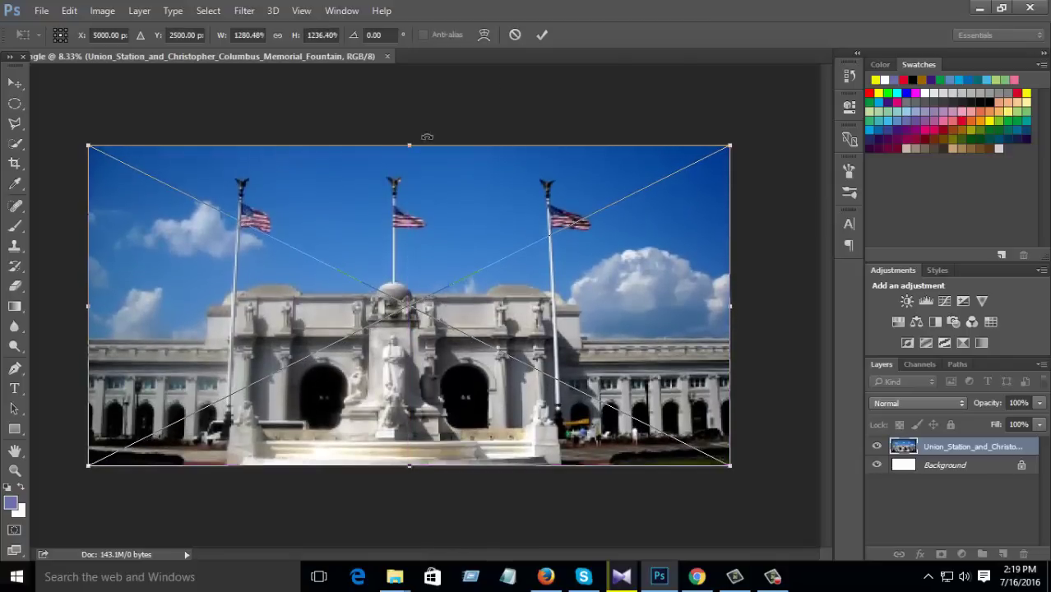
{"action": "left_click", "coordinate": [542, 34]}
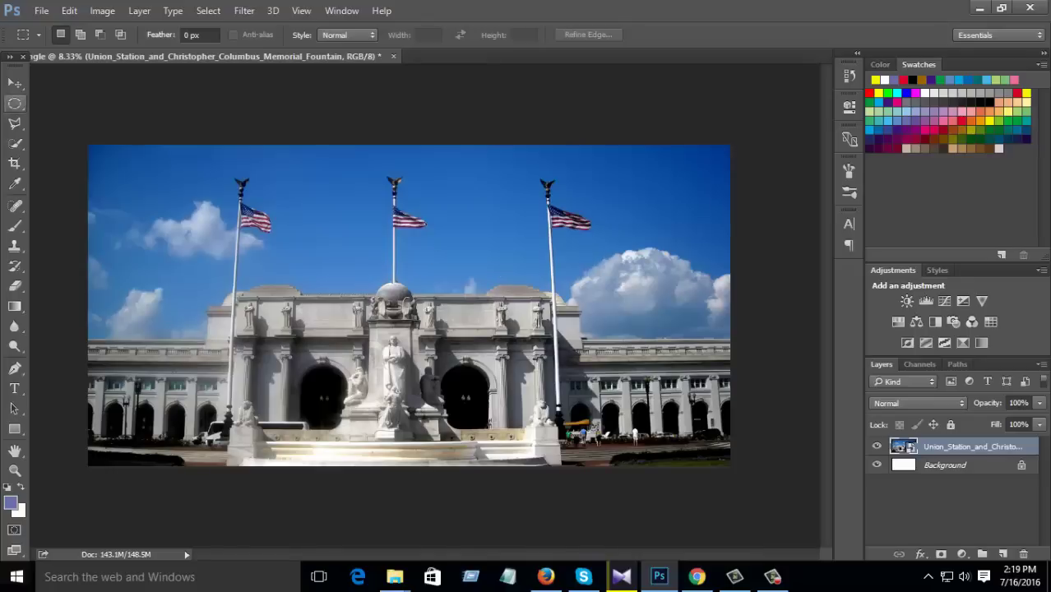
{"action": "left_click", "coordinate": [15, 83]}
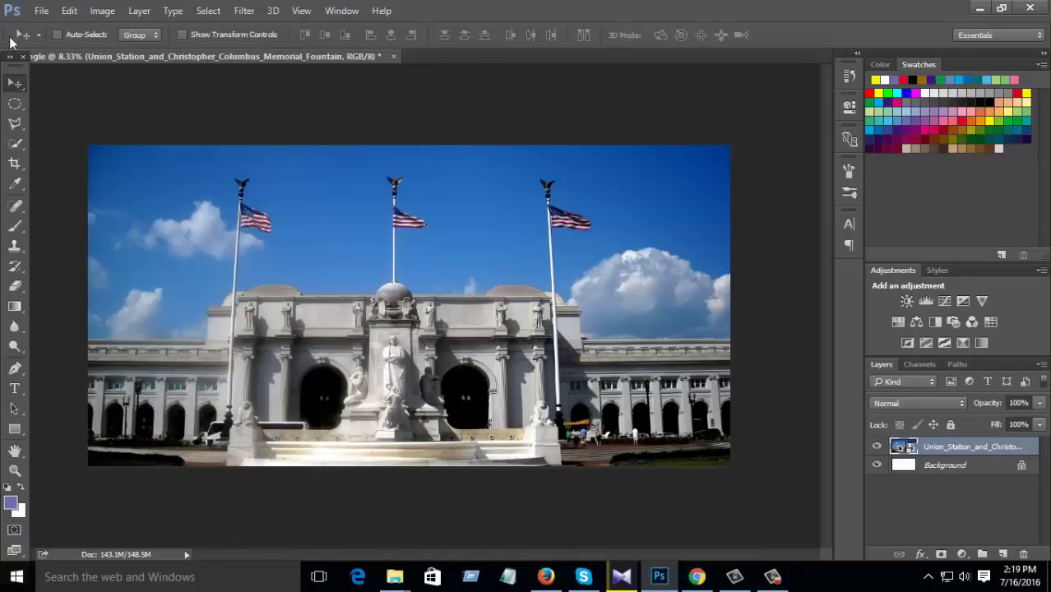
{"action": "left_click", "coordinate": [41, 11]}
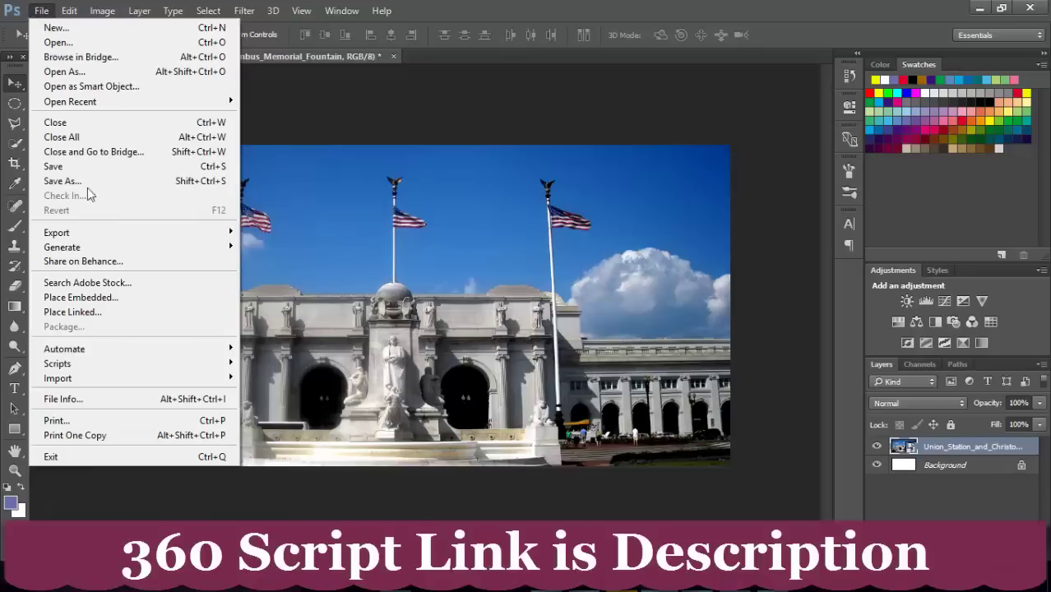
Import the 'create 360 image.xmp' metadata template, replacing existing properties, and confirm File Info
{"action": "left_click", "coordinate": [57, 400]}
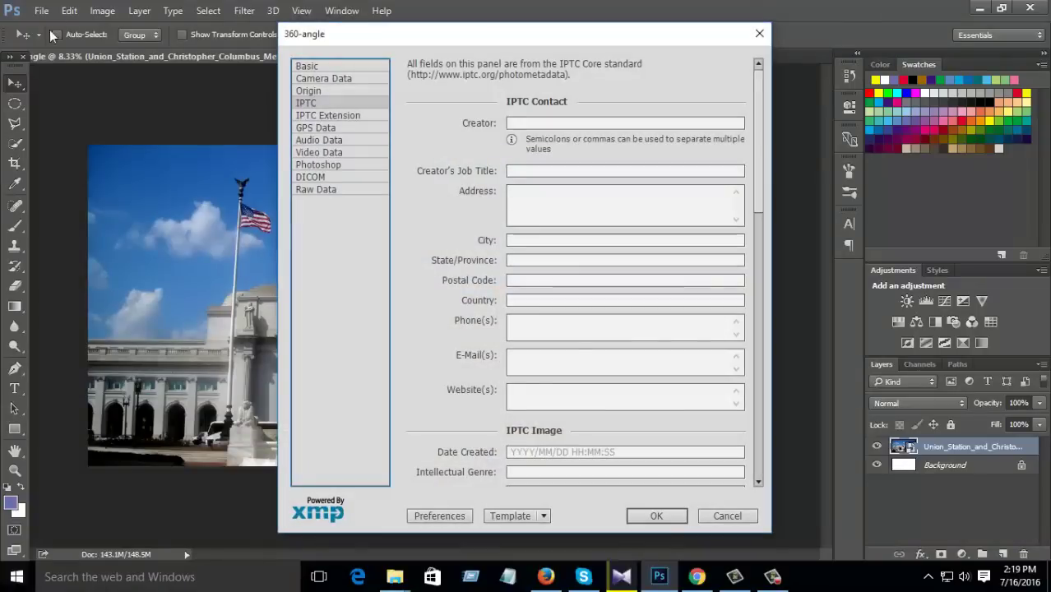
{"action": "left_click", "coordinate": [513, 515]}
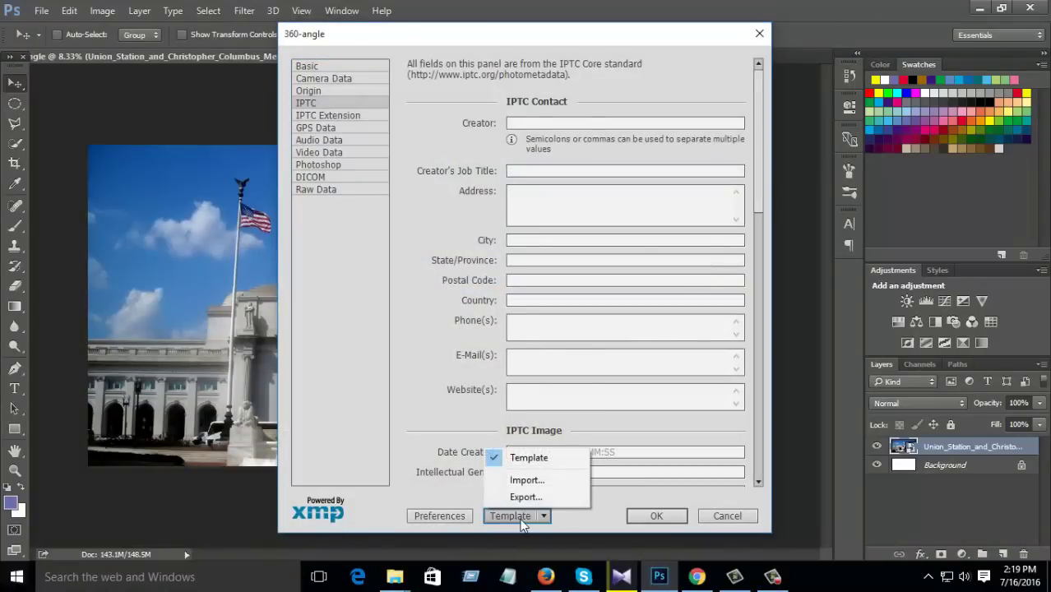
{"action": "left_click", "coordinate": [525, 479]}
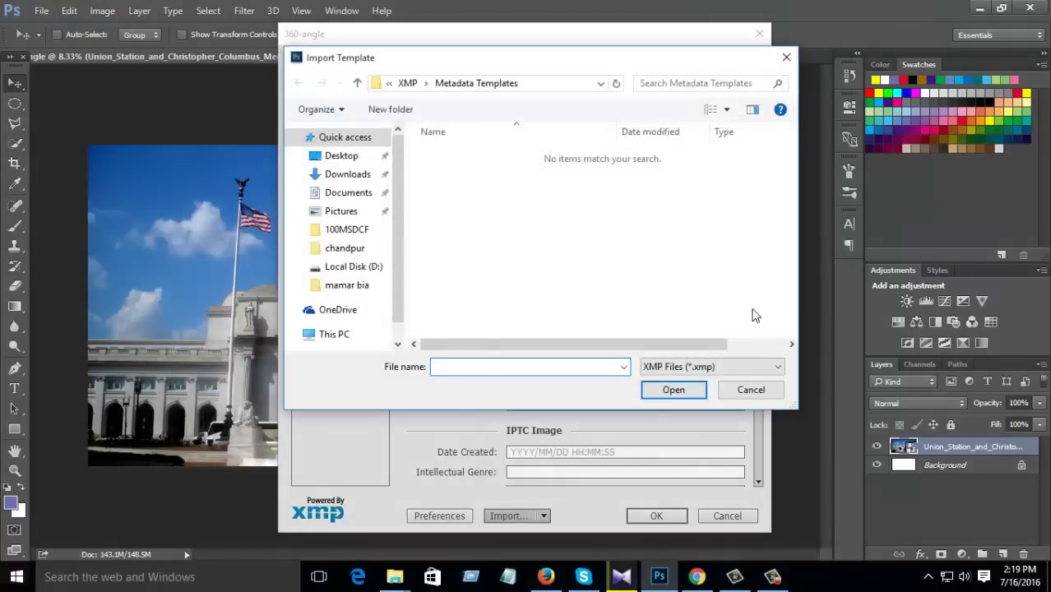
{"action": "left_click", "coordinate": [349, 160]}
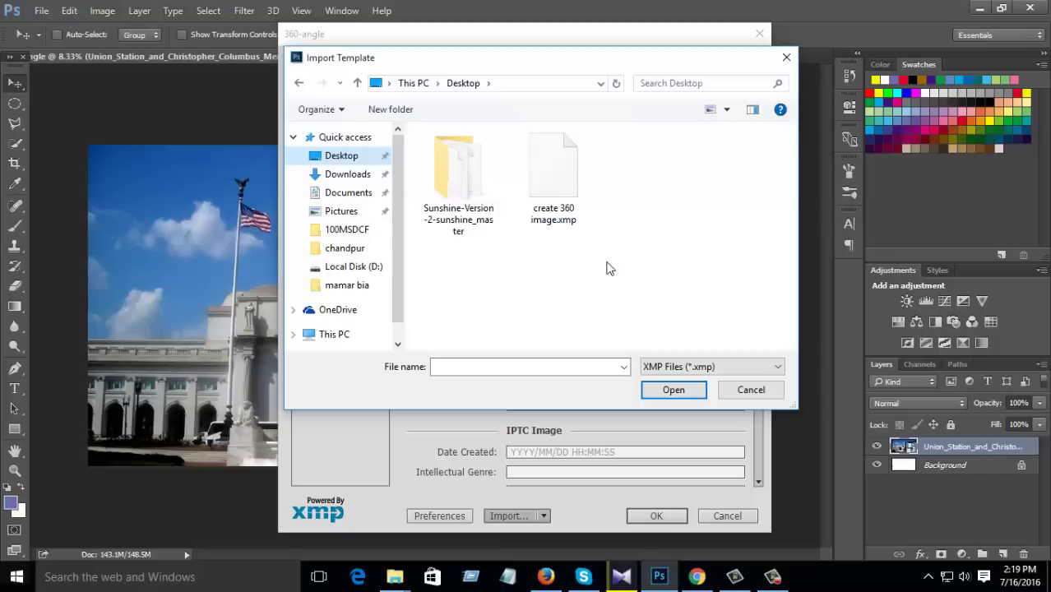
{"action": "left_click", "coordinate": [559, 194]}
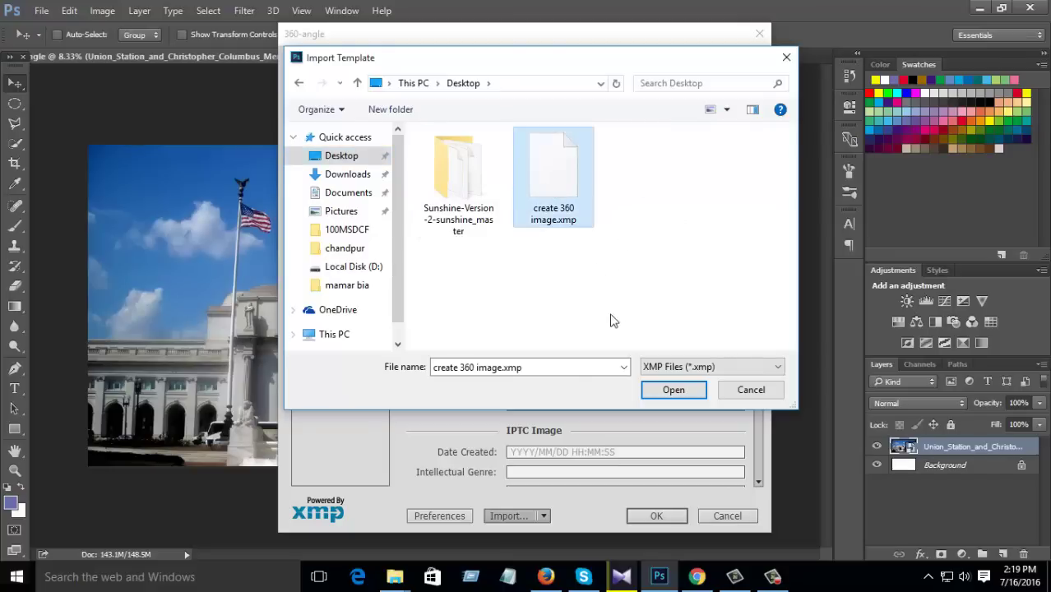
{"action": "left_click", "coordinate": [676, 391]}
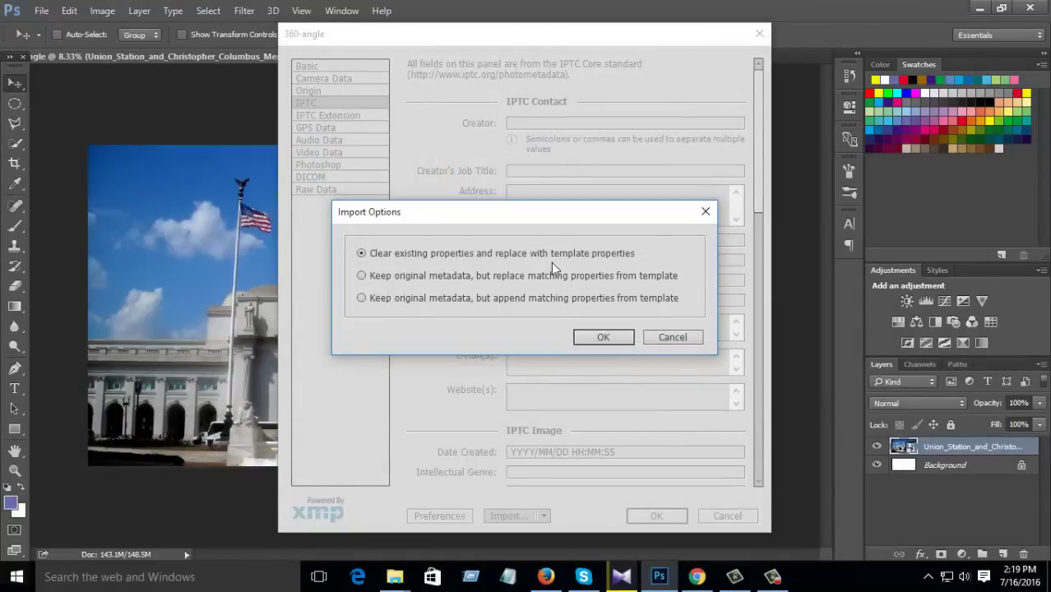
{"action": "left_click", "coordinate": [605, 339]}
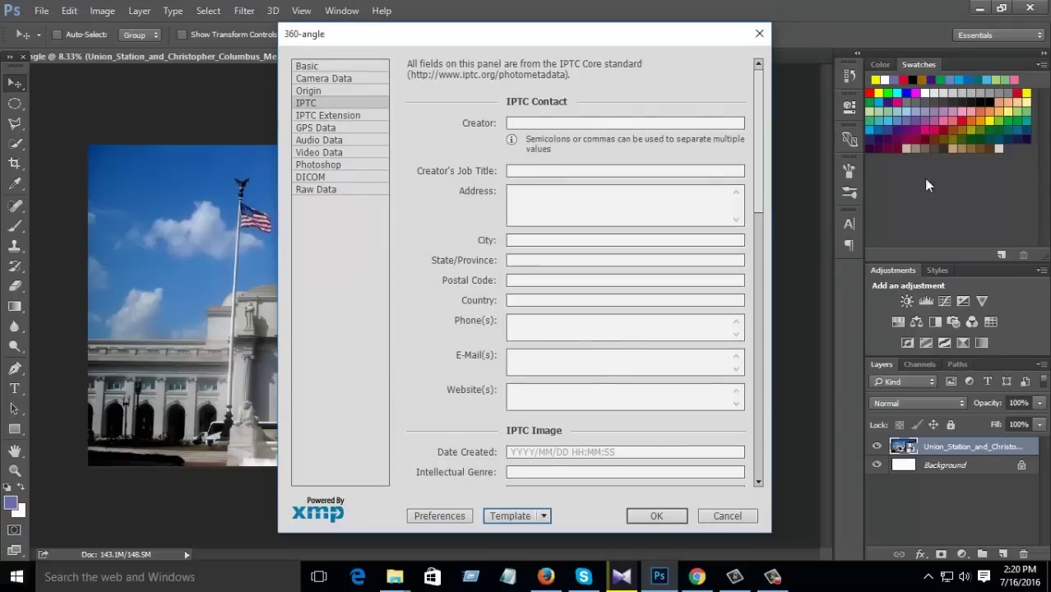
{"action": "left_click", "coordinate": [666, 518]}
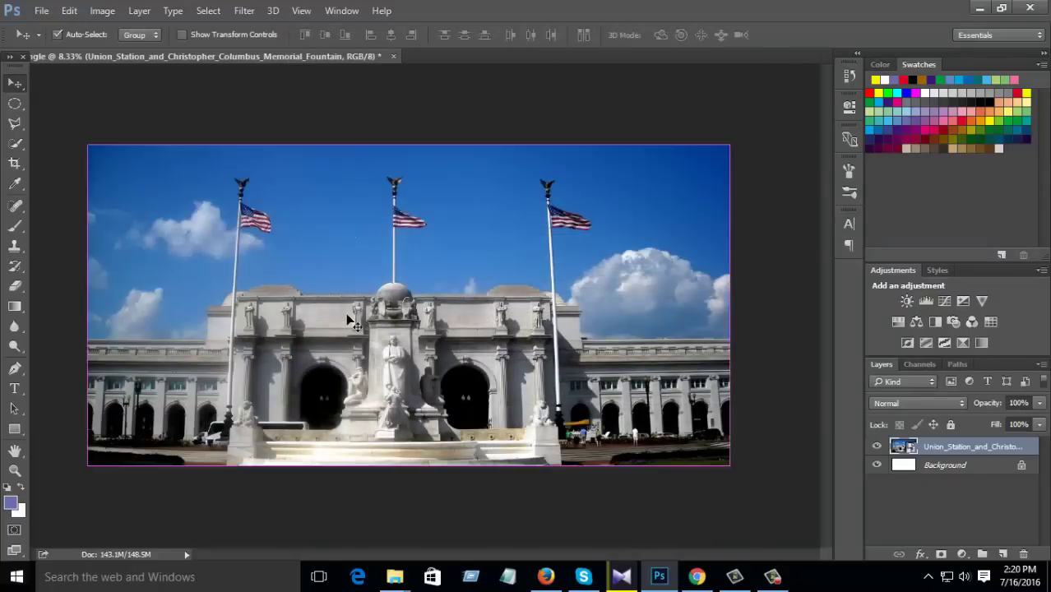
Save the image as JPEG named 01 with quality 3 (Low)
{"action": "key", "text": "ctrl+s"}
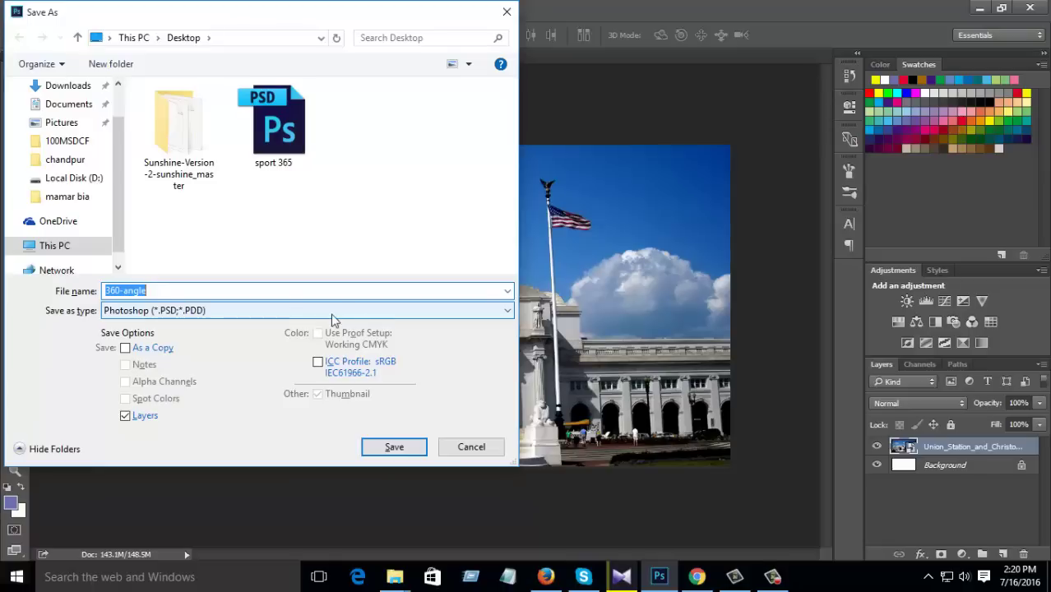
{"action": "left_click", "coordinate": [333, 313]}
{"action": "left_click", "coordinate": [167, 430]}
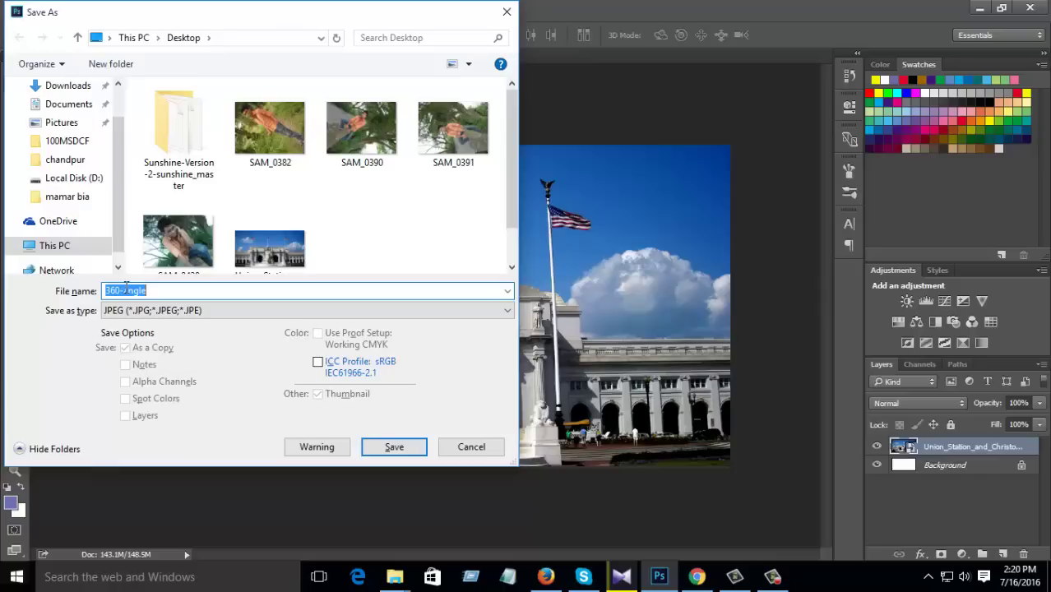
{"action": "type", "text": "01"}
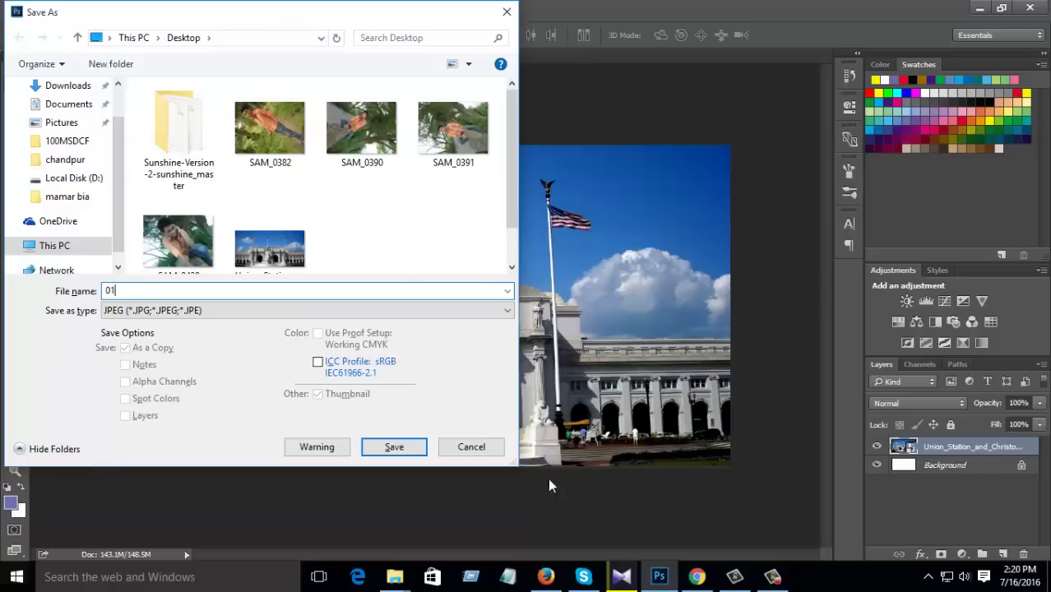
{"action": "left_click", "coordinate": [418, 456]}
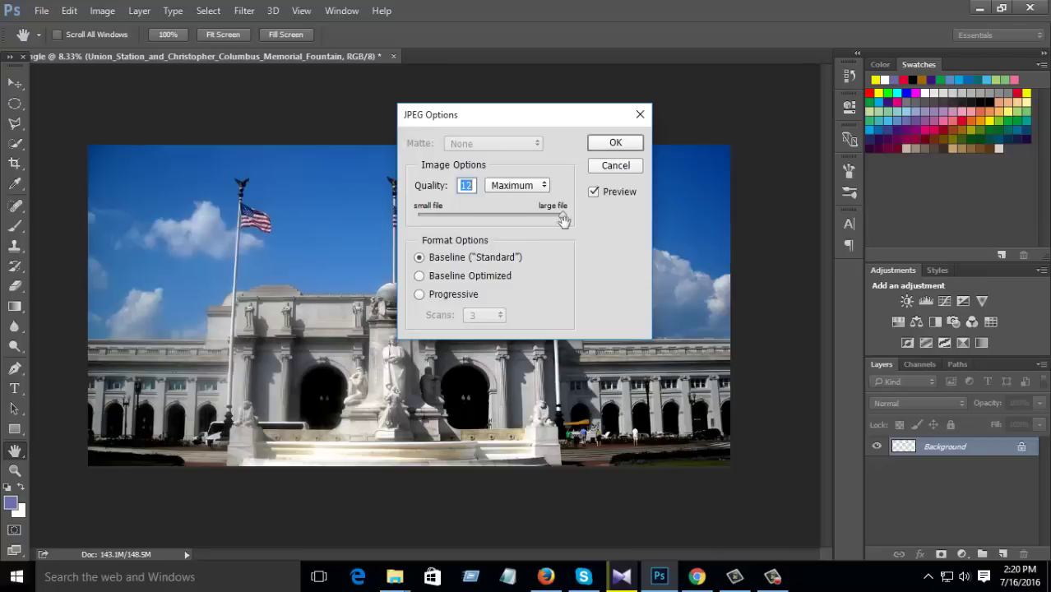
{"action": "left_click", "coordinate": [480, 216]}
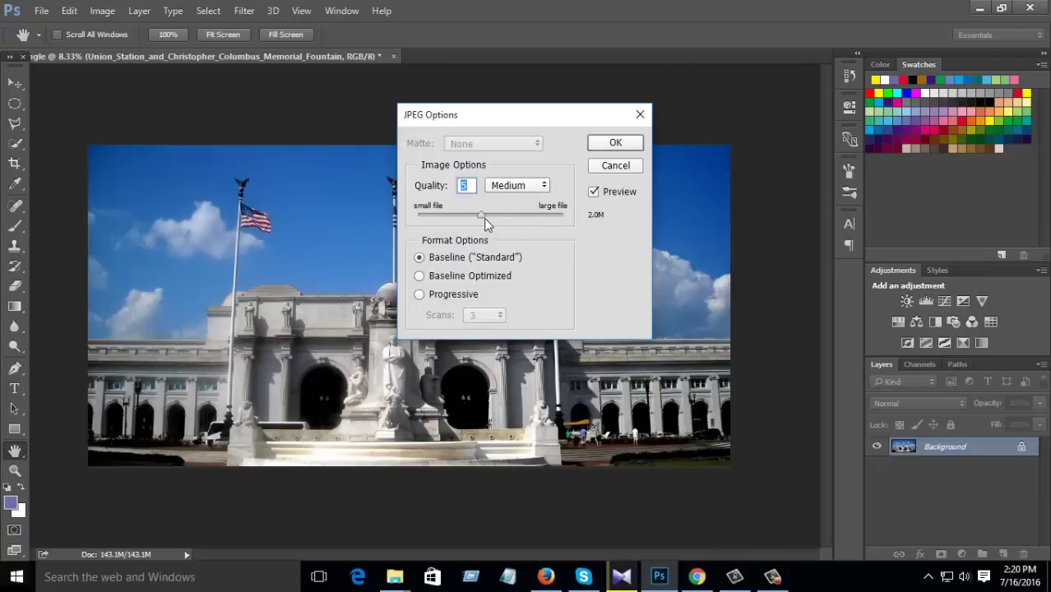
{"action": "mouse_move", "coordinate": [484, 216]}
{"action": "left_mouse_down"}
{"action": "mouse_move", "coordinate": [458, 215]}
{"action": "mouse_move", "coordinate": [474, 218]}
{"action": "left_mouse_up"}
{"action": "left_click", "coordinate": [616, 146]}
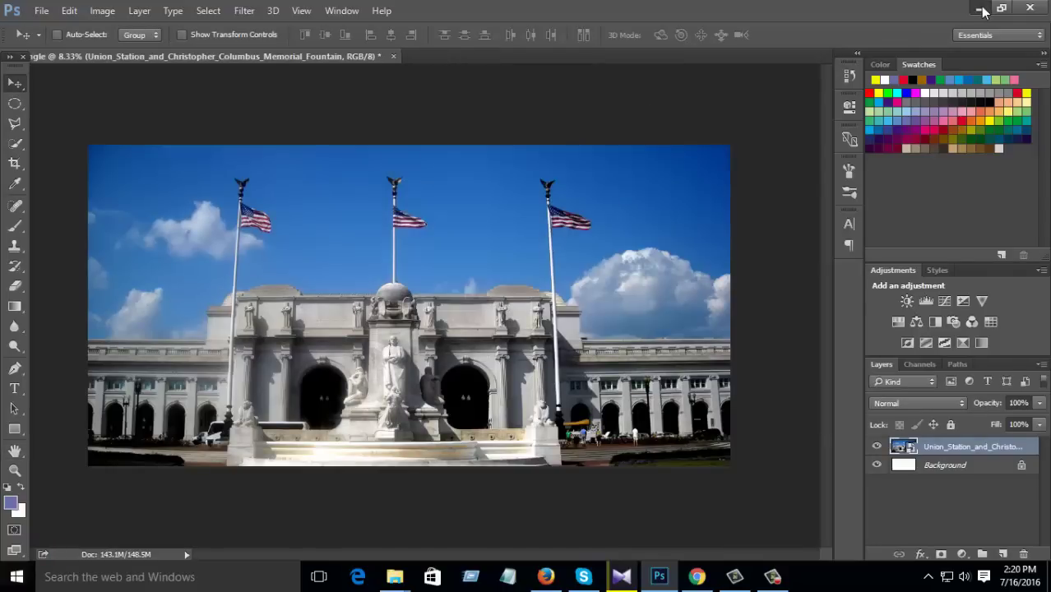
Minimize Photoshop, refresh the desktop, view 01.jpg in Photos, then bring Chrome forward
{"action": "left_click", "coordinate": [981, 10]}
{"action": "right_click", "coordinate": [300, 247]}
{"action": "left_click", "coordinate": [357, 288]}
{"action": "double_click", "coordinate": [141, 196]}
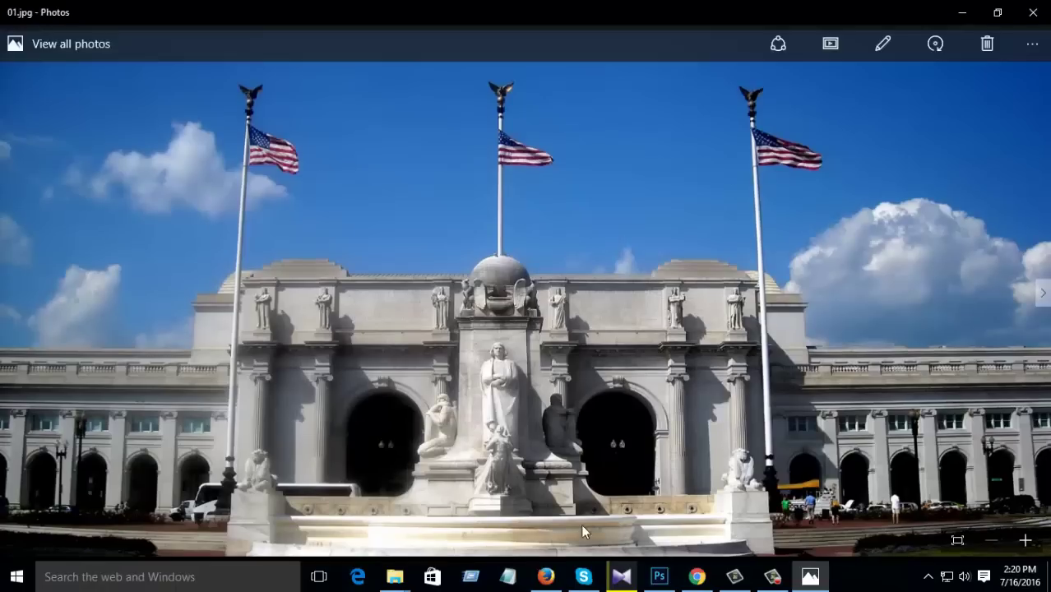
{"action": "left_click", "coordinate": [546, 576]}
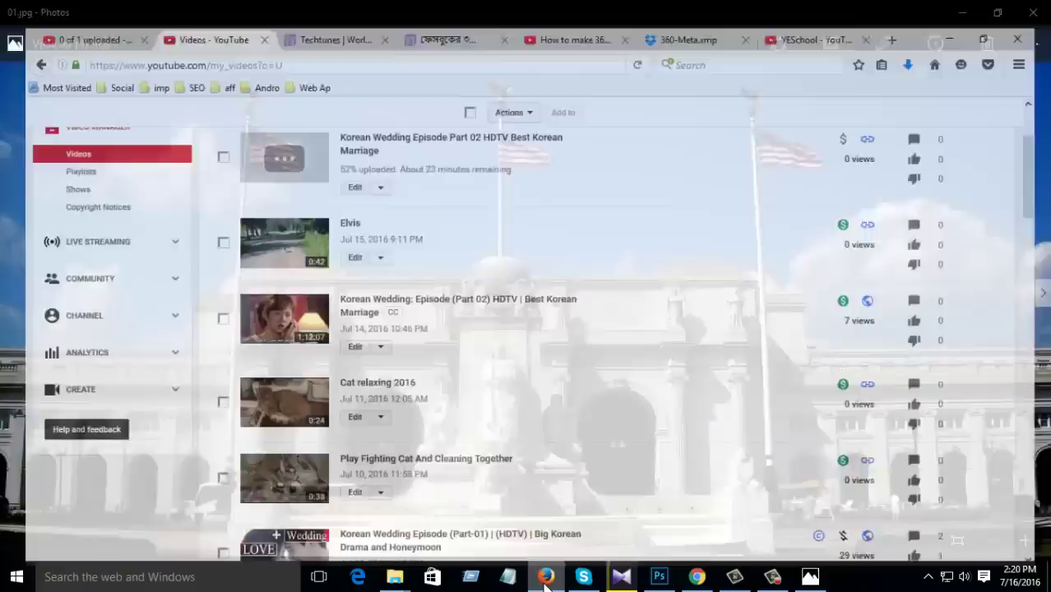
{"action": "left_click", "coordinate": [546, 576]}
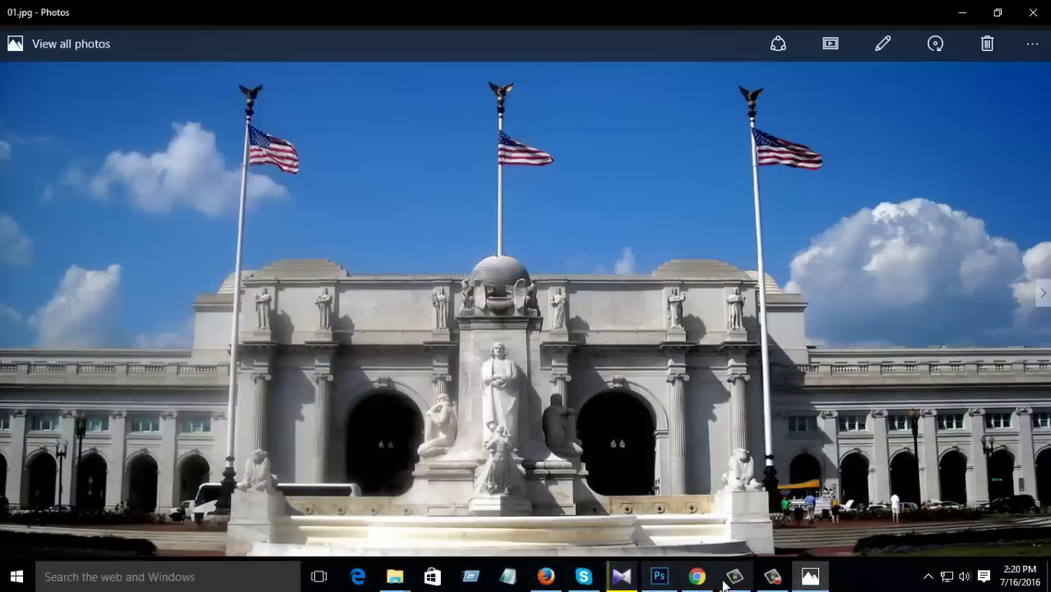
{"action": "mouse_move", "coordinate": [697, 580]}
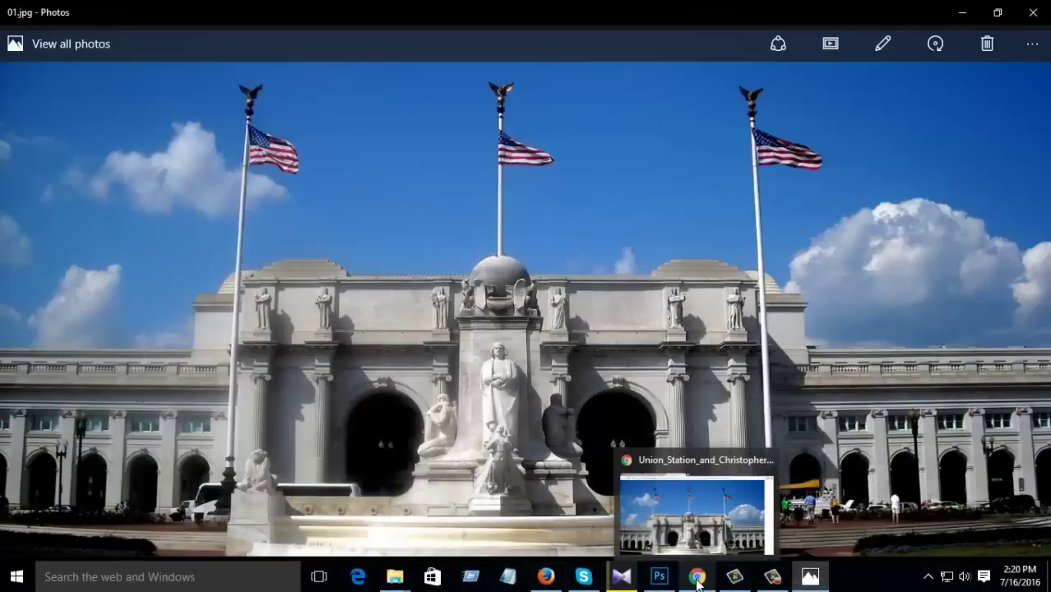
In the Facebook tab, start a new post and upload the Desktop photo 01 into it
{"action": "left_click", "coordinate": [697, 581]}
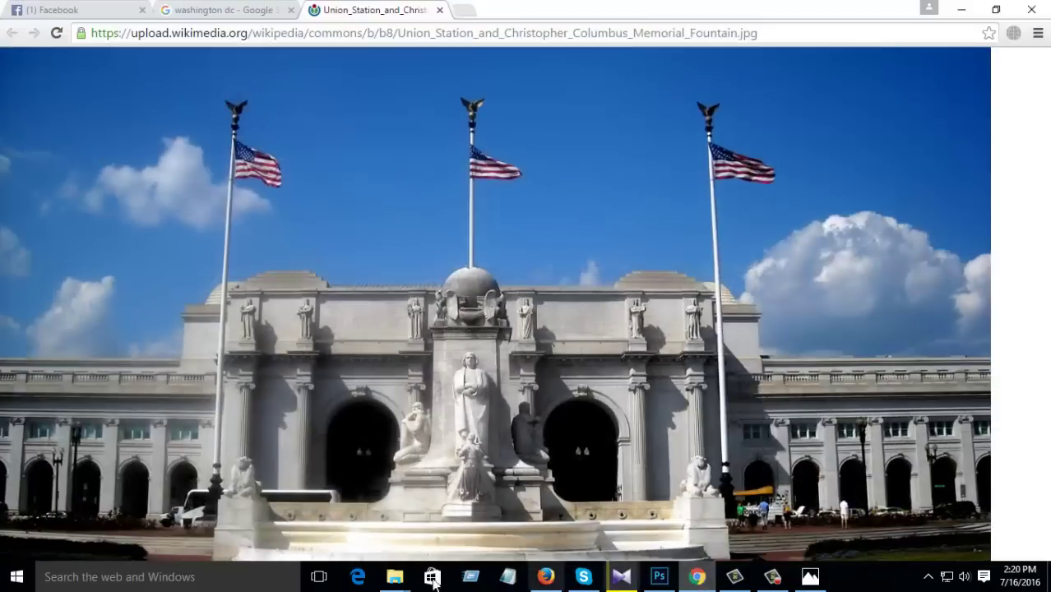
{"action": "left_click", "coordinate": [66, 9]}
{"action": "left_click", "coordinate": [337, 147]}
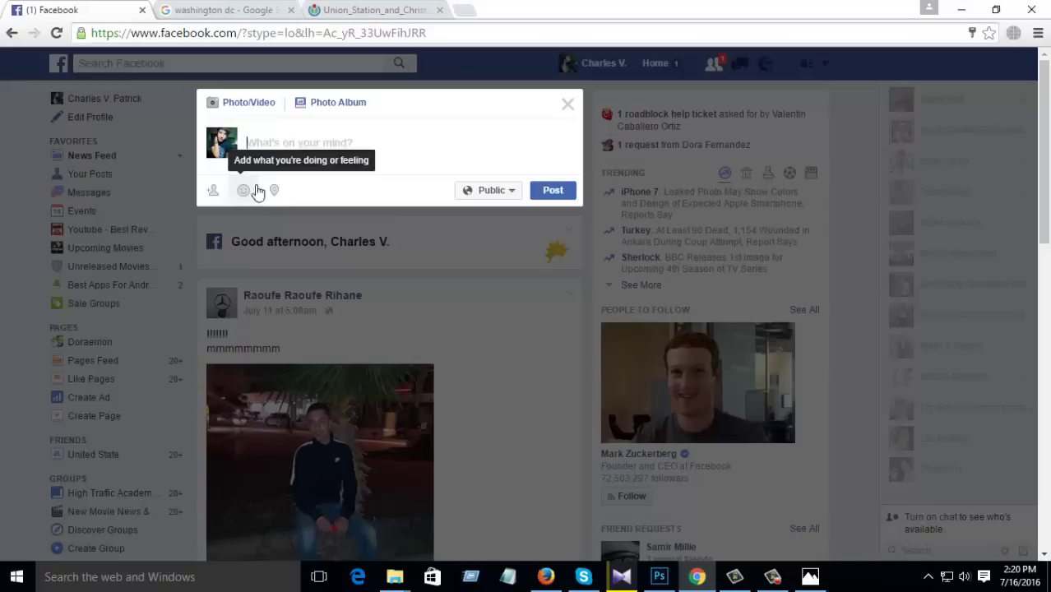
{"action": "left_click", "coordinate": [258, 105]}
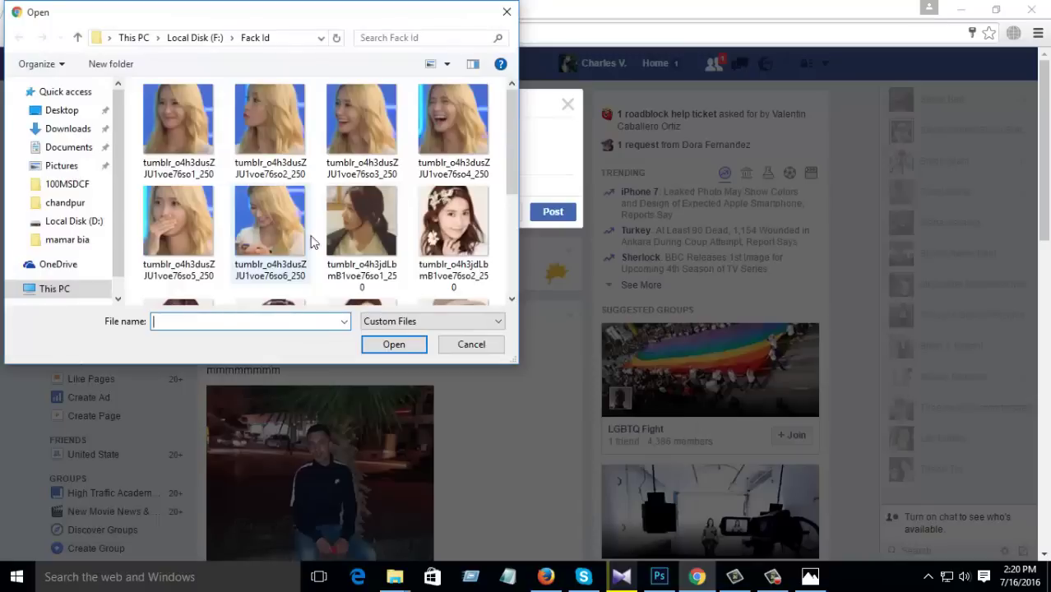
{"action": "left_click", "coordinate": [51, 112]}
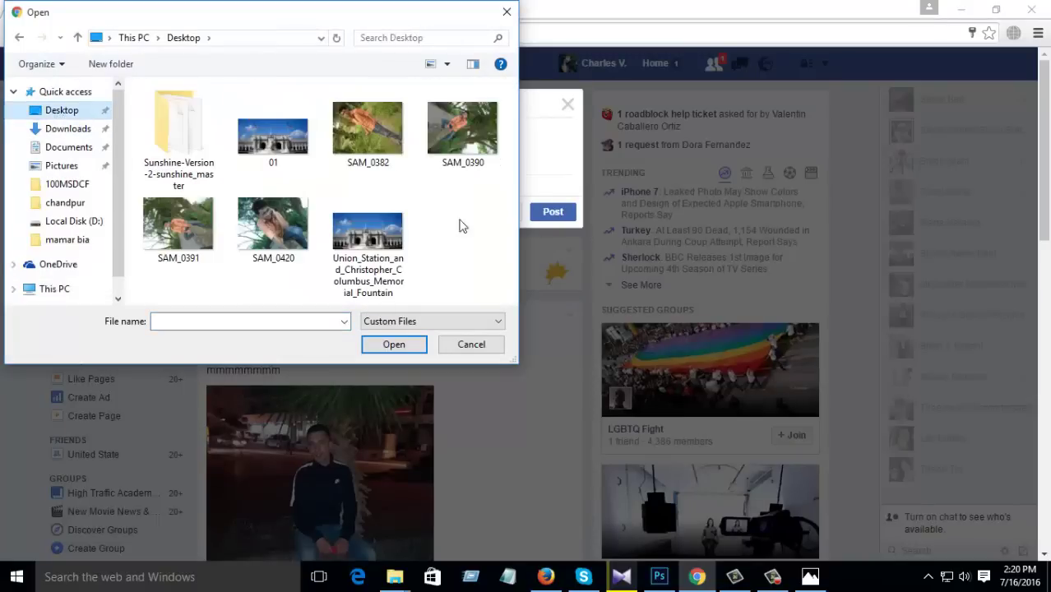
{"action": "double_click", "coordinate": [273, 138]}
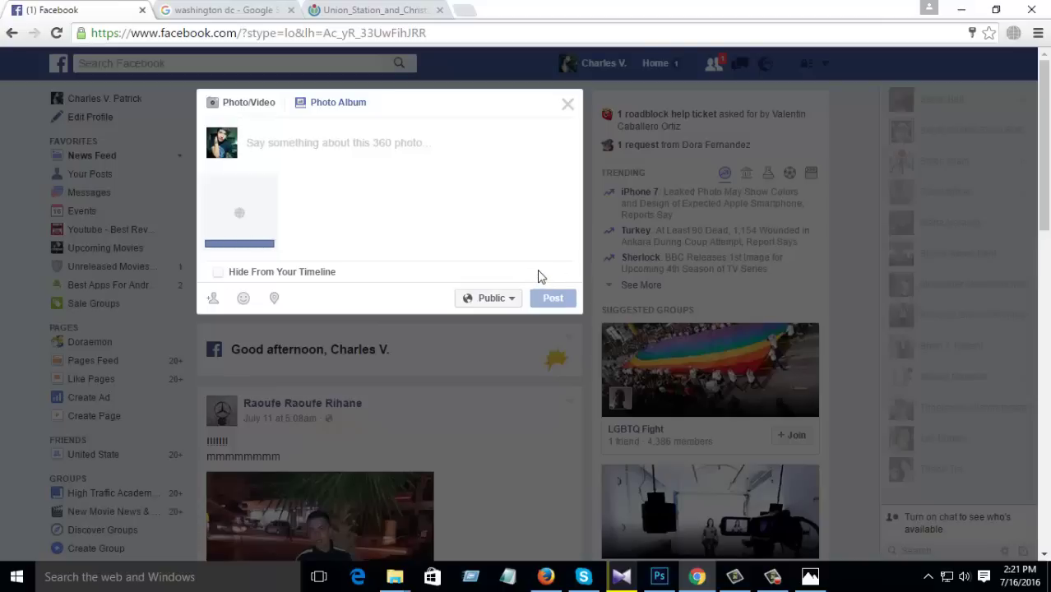
Type the caption '360', delete it again, and publish the post
{"action": "left_click", "coordinate": [357, 158]}
{"action": "type", "text": "360"}
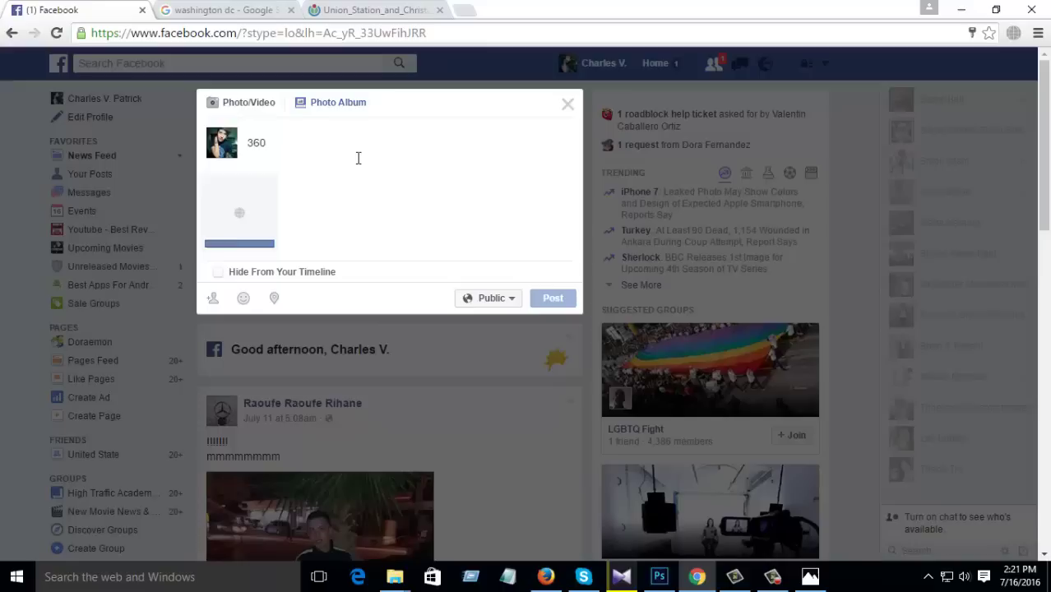
{"action": "key", "text": "BackSpace"}
{"action": "key", "text": "BackSpace"}
{"action": "key", "text": "BackSpace"}
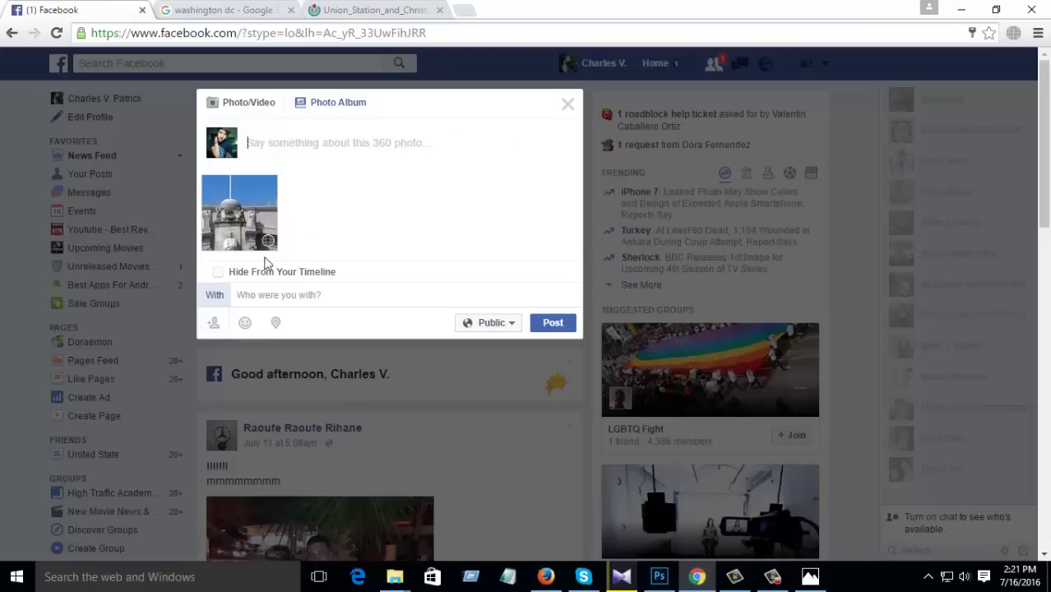
{"action": "left_click", "coordinate": [552, 324]}
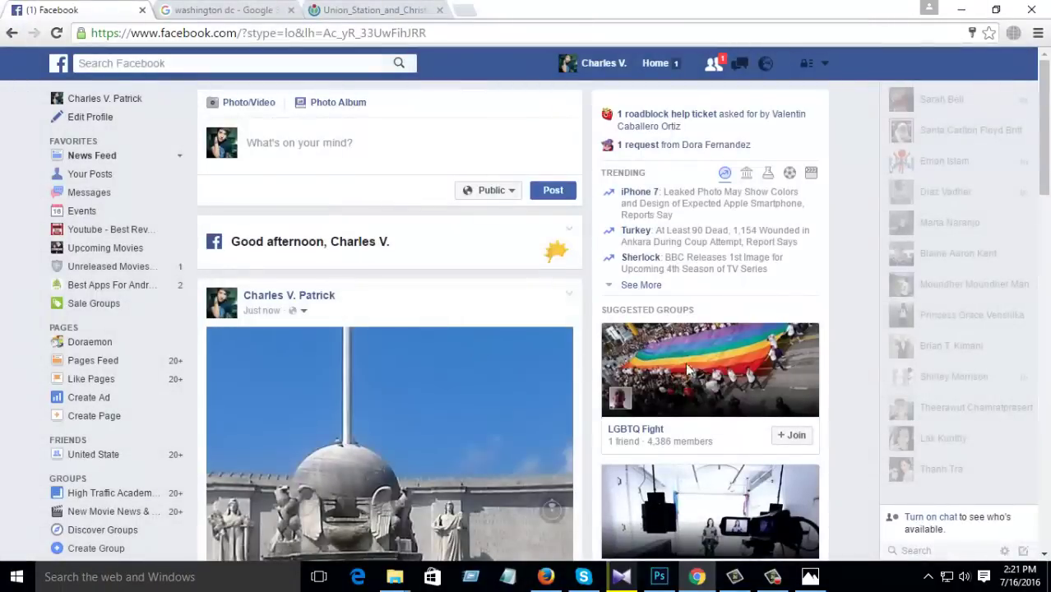
Scroll the feed to the new Union Station post and drag inside the 360 photo to look around
{"action": "scroll", "coordinate": [638, 354], "scroll_direction": "down", "scroll_amount": 5}
{"action": "scroll", "coordinate": [572, 366], "scroll_direction": "up", "scroll_amount": 3}
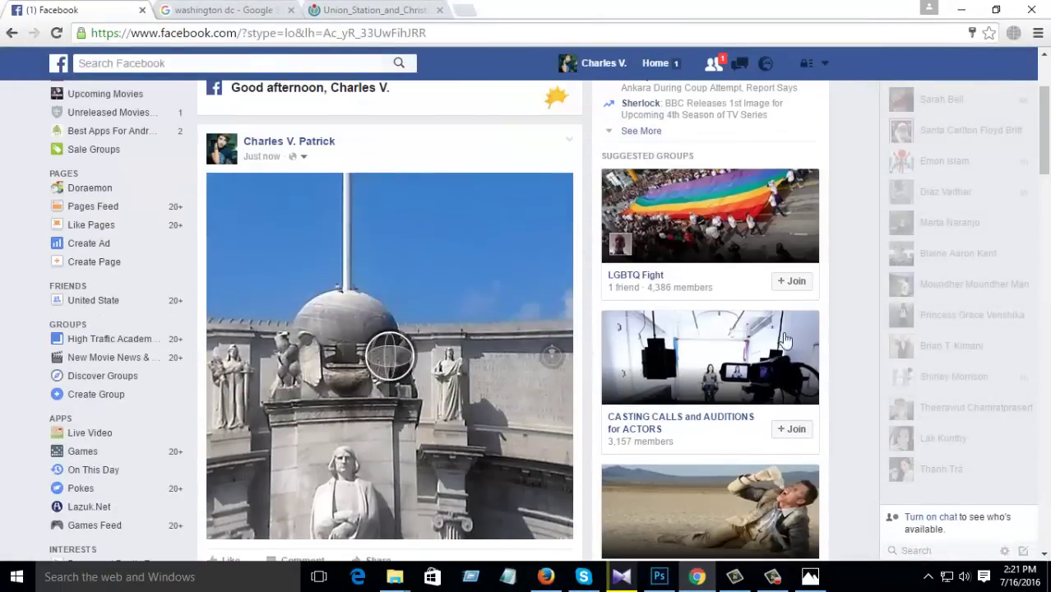
{"action": "scroll", "coordinate": [591, 343], "scroll_direction": "down", "scroll_amount": 2}
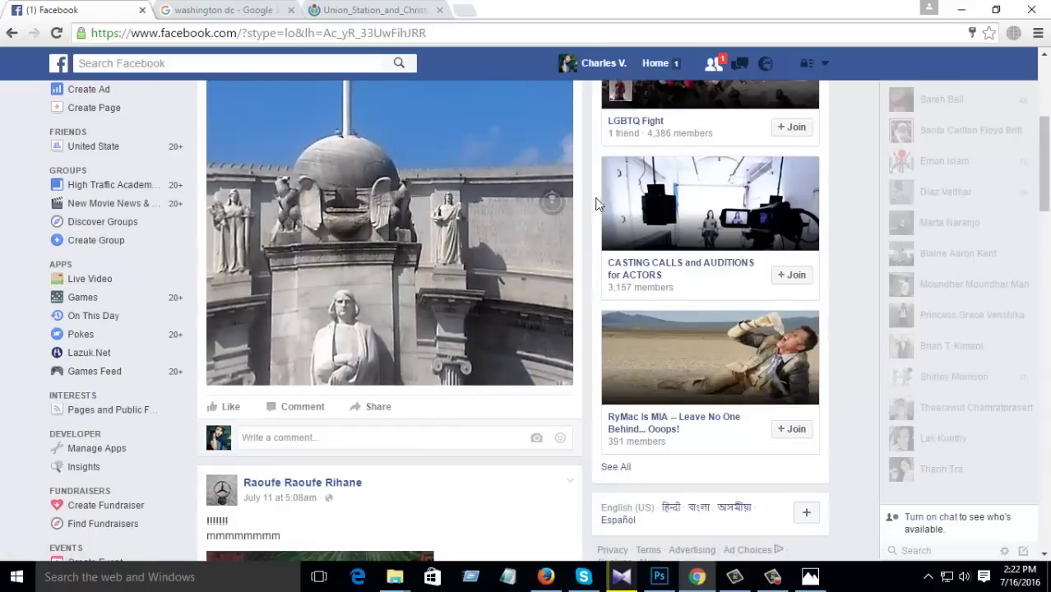
{"action": "mouse_move", "coordinate": [509, 218]}
{"action": "left_mouse_down"}
{"action": "mouse_move", "coordinate": [460, 177]}
{"action": "mouse_move", "coordinate": [401, 167]}
{"action": "mouse_move", "coordinate": [479, 138]}
{"action": "mouse_move", "coordinate": [327, 195]}
{"action": "mouse_move", "coordinate": [251, 295]}
{"action": "mouse_move", "coordinate": [315, 235]}
{"action": "mouse_move", "coordinate": [478, 314]}
{"action": "mouse_move", "coordinate": [289, 257]}
{"action": "mouse_move", "coordinate": [465, 260]}
{"action": "mouse_move", "coordinate": [448, 284]}
{"action": "mouse_move", "coordinate": [417, 216]}
{"action": "left_mouse_up"}
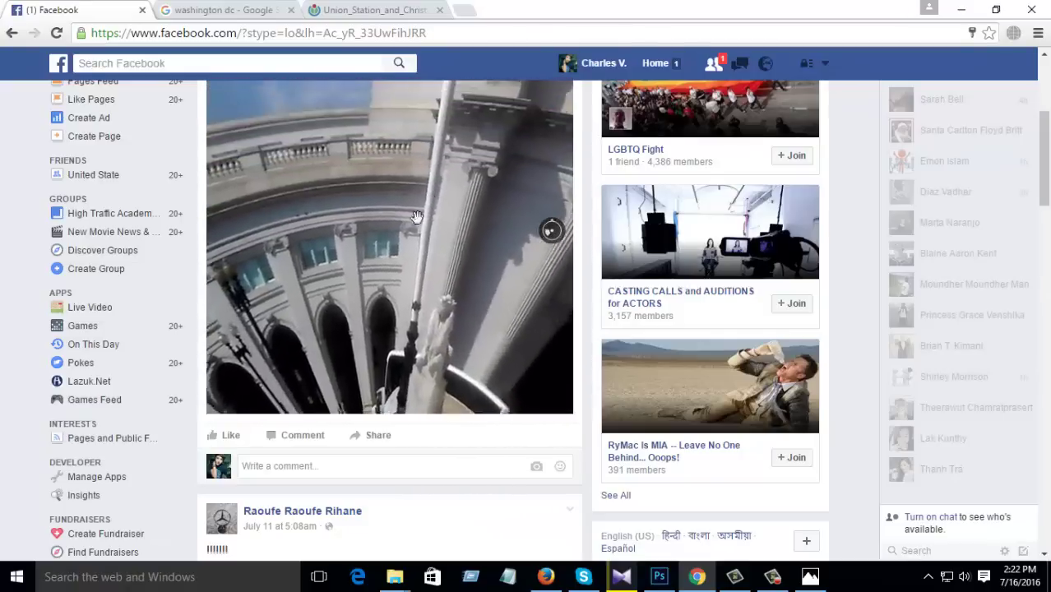